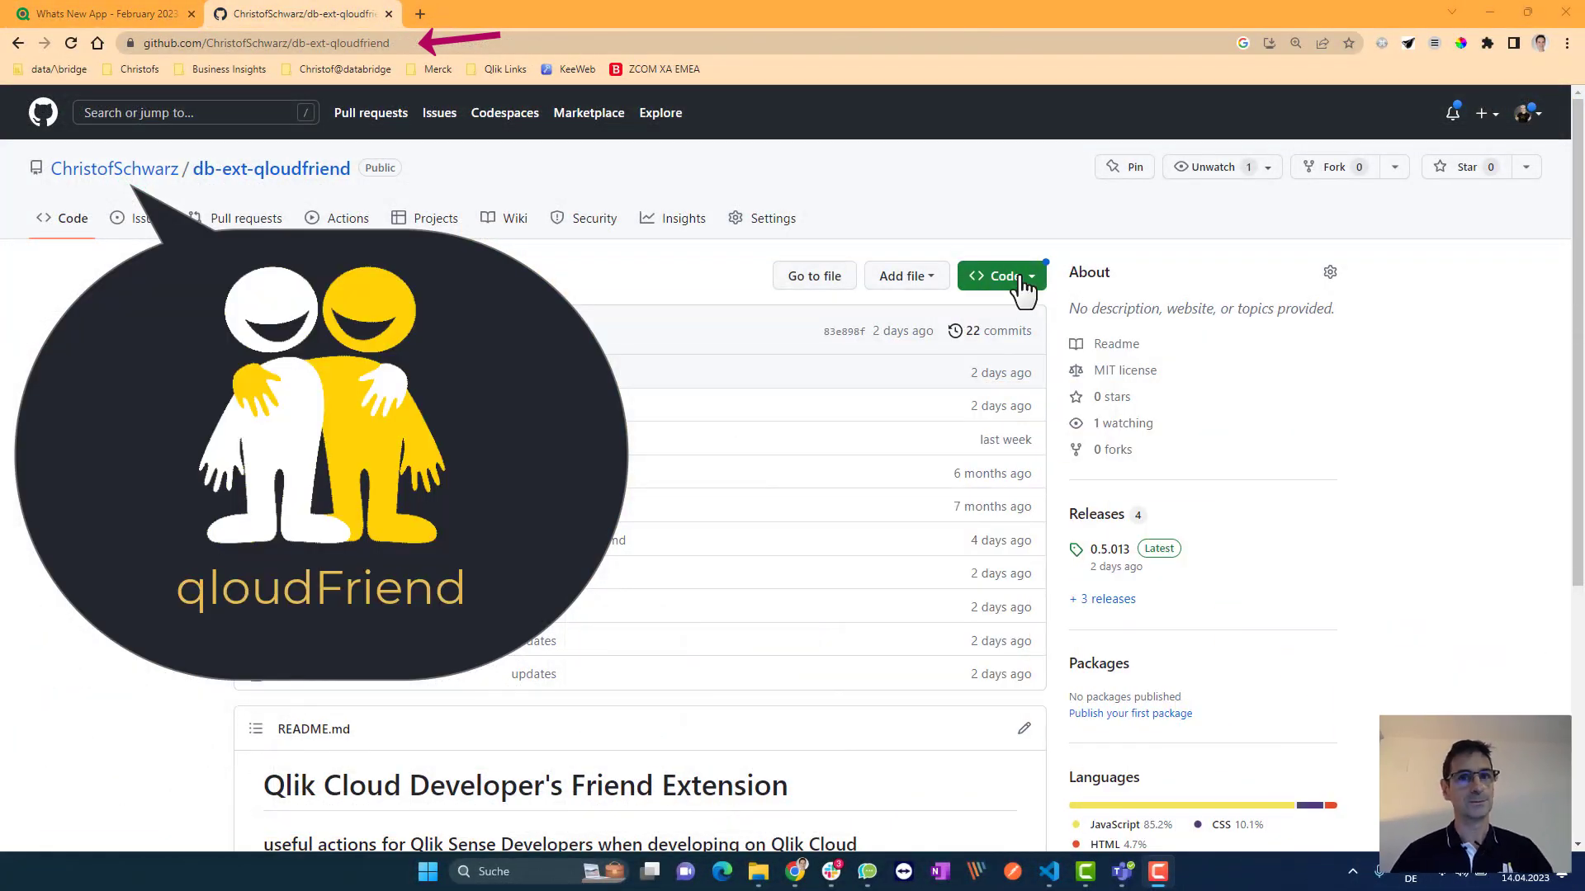
Step: Place the Qloud Friend extension in the empty area above the second text column on the February 2023 sheet
{"action": "left_click", "coordinate": [1020, 285]}
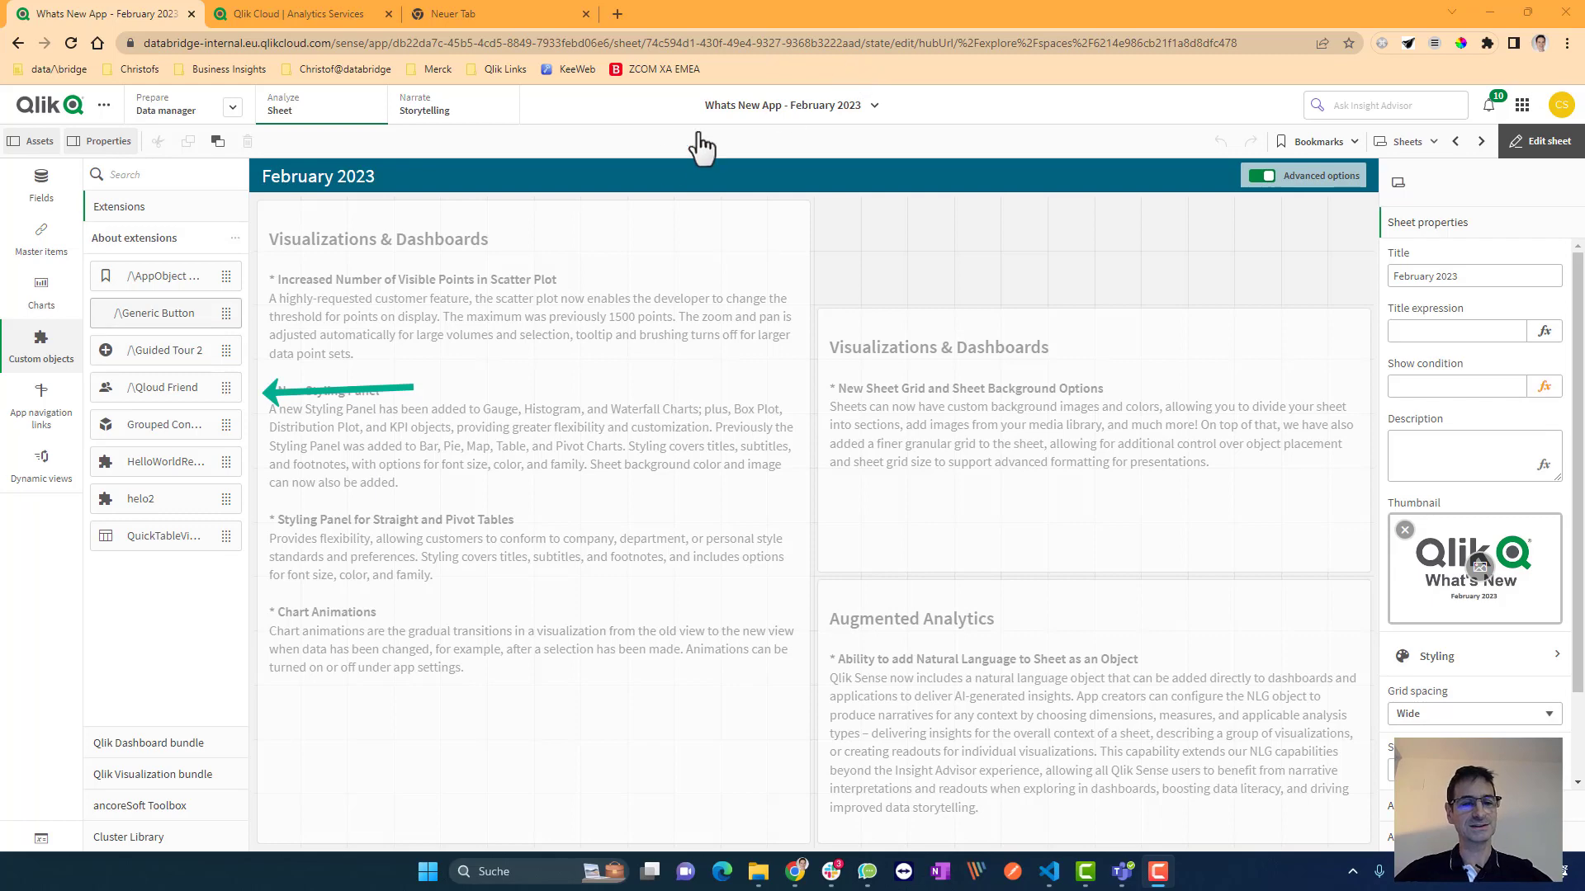
{"action": "left_click_drag", "start_coordinate": [223, 388], "coordinate": [997, 256]}
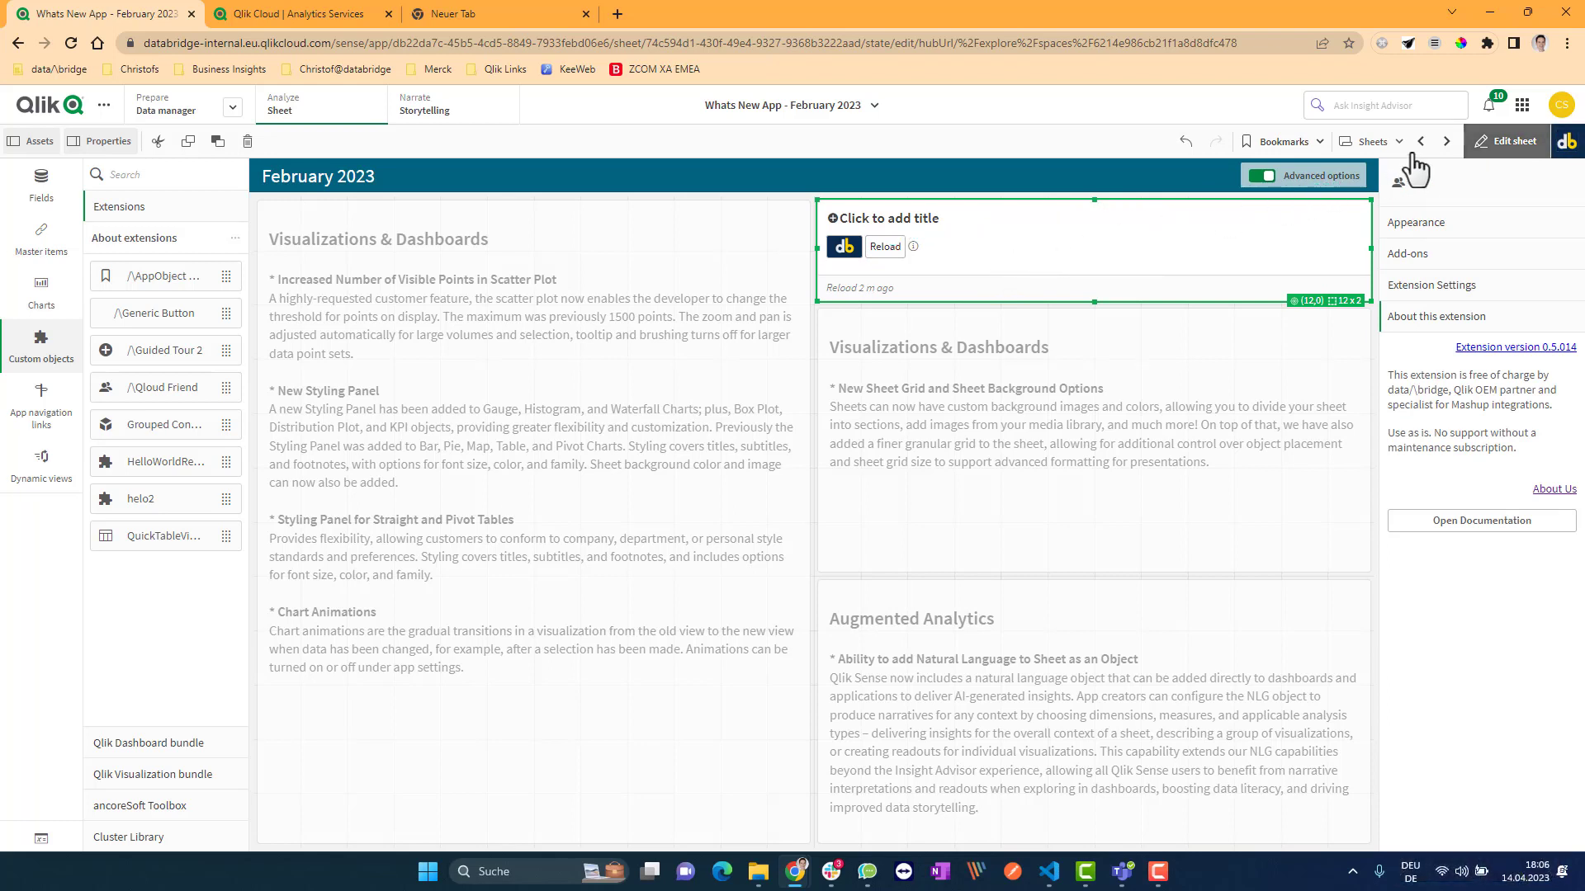
{"action": "left_click", "coordinate": [1447, 142]}
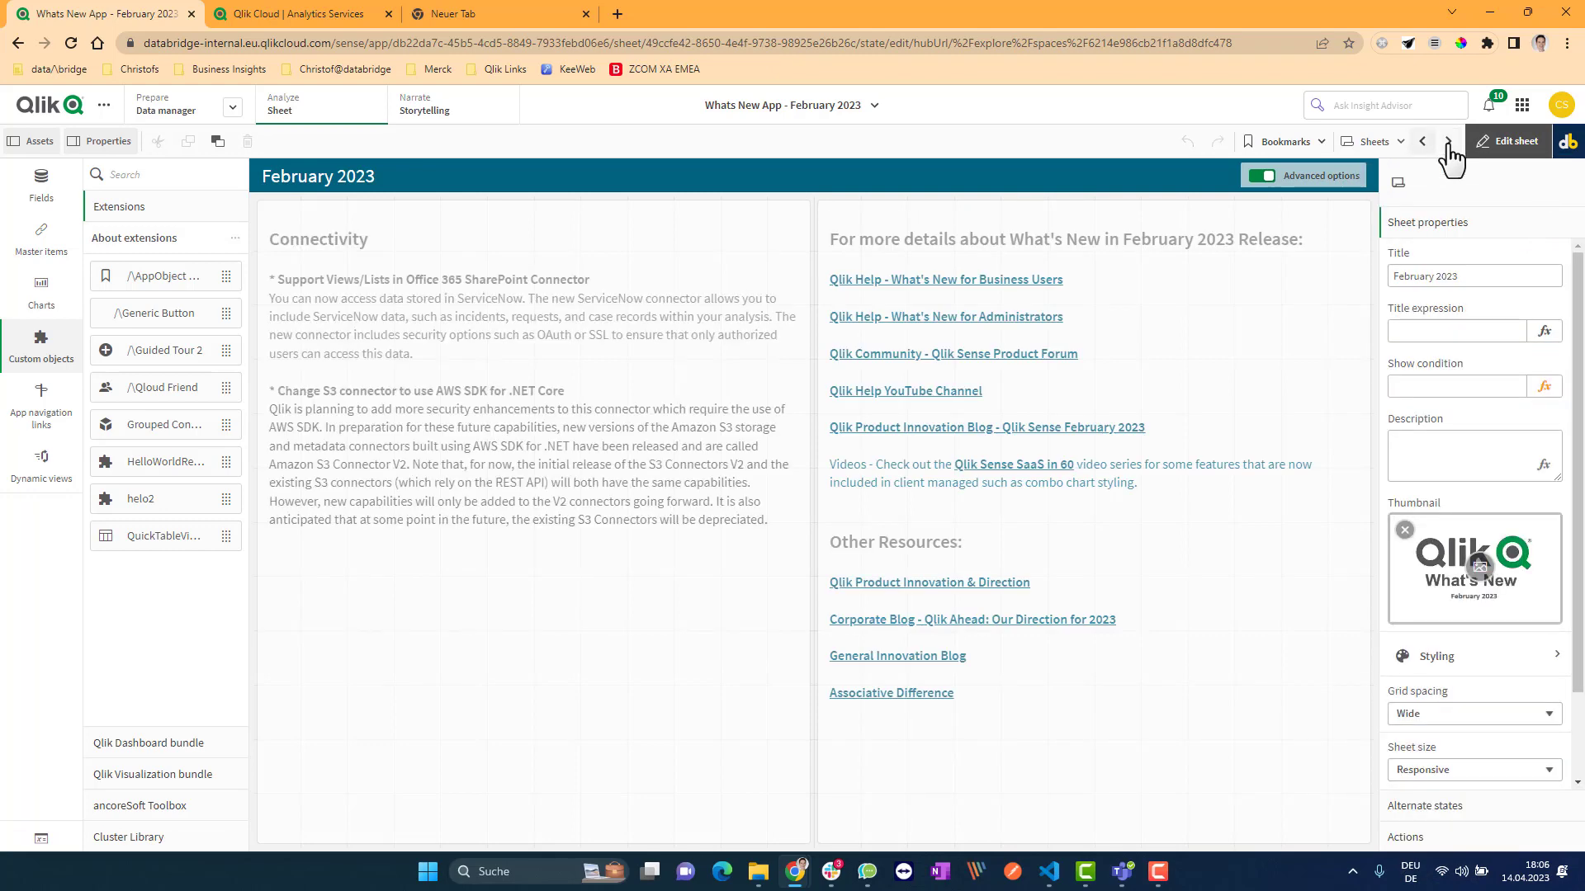
{"action": "left_click", "coordinate": [1422, 142]}
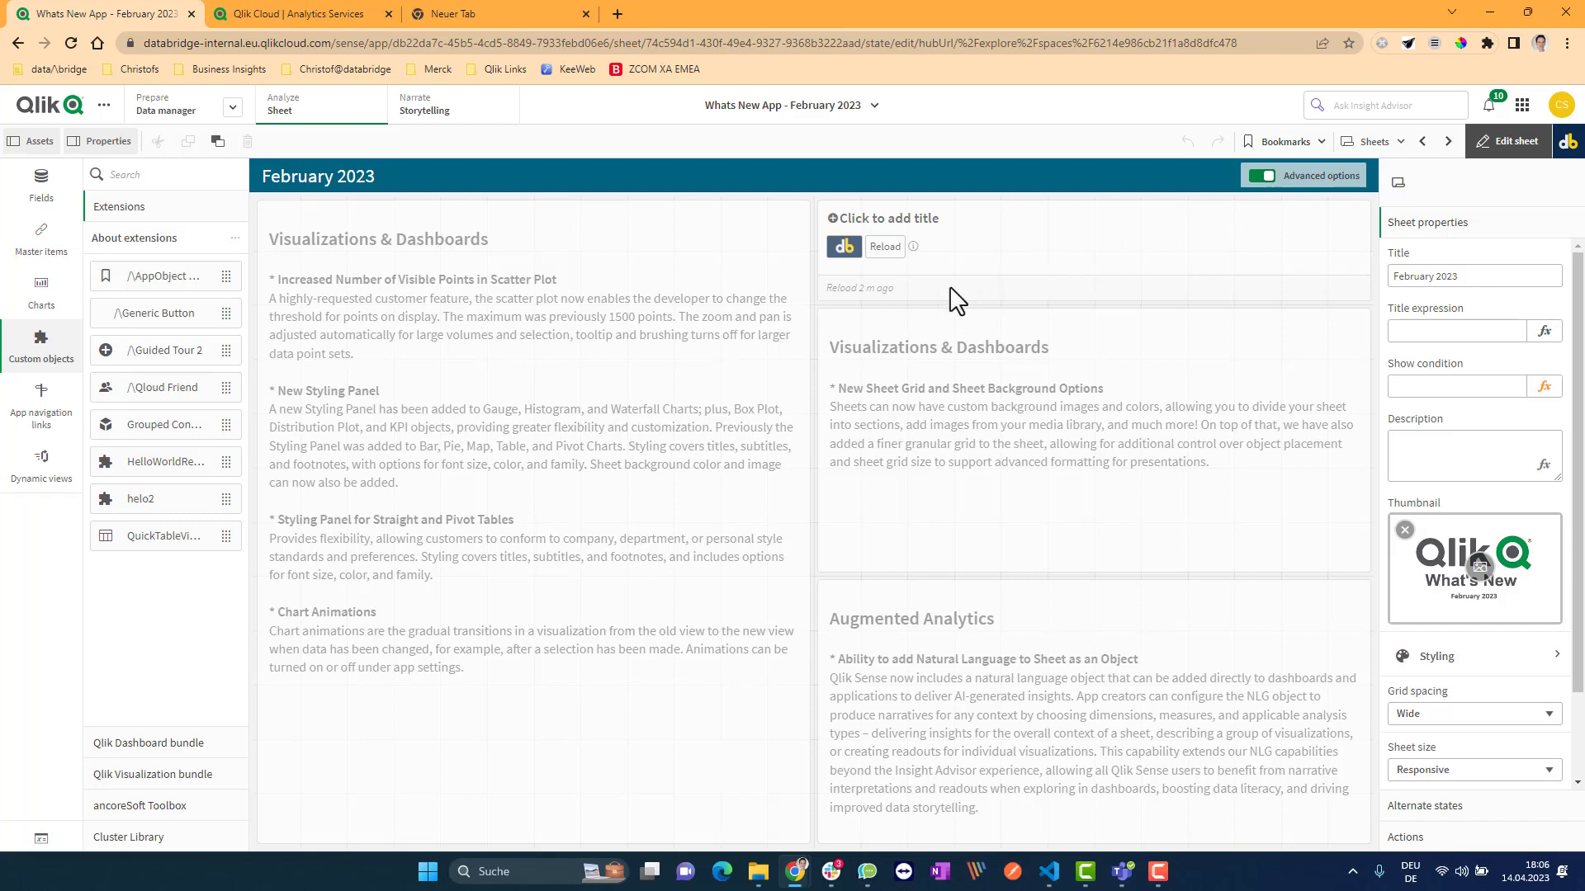
Step: Align the Qloud Friend object's content to Right and hide its background and border
{"action": "left_click", "coordinate": [950, 291]}
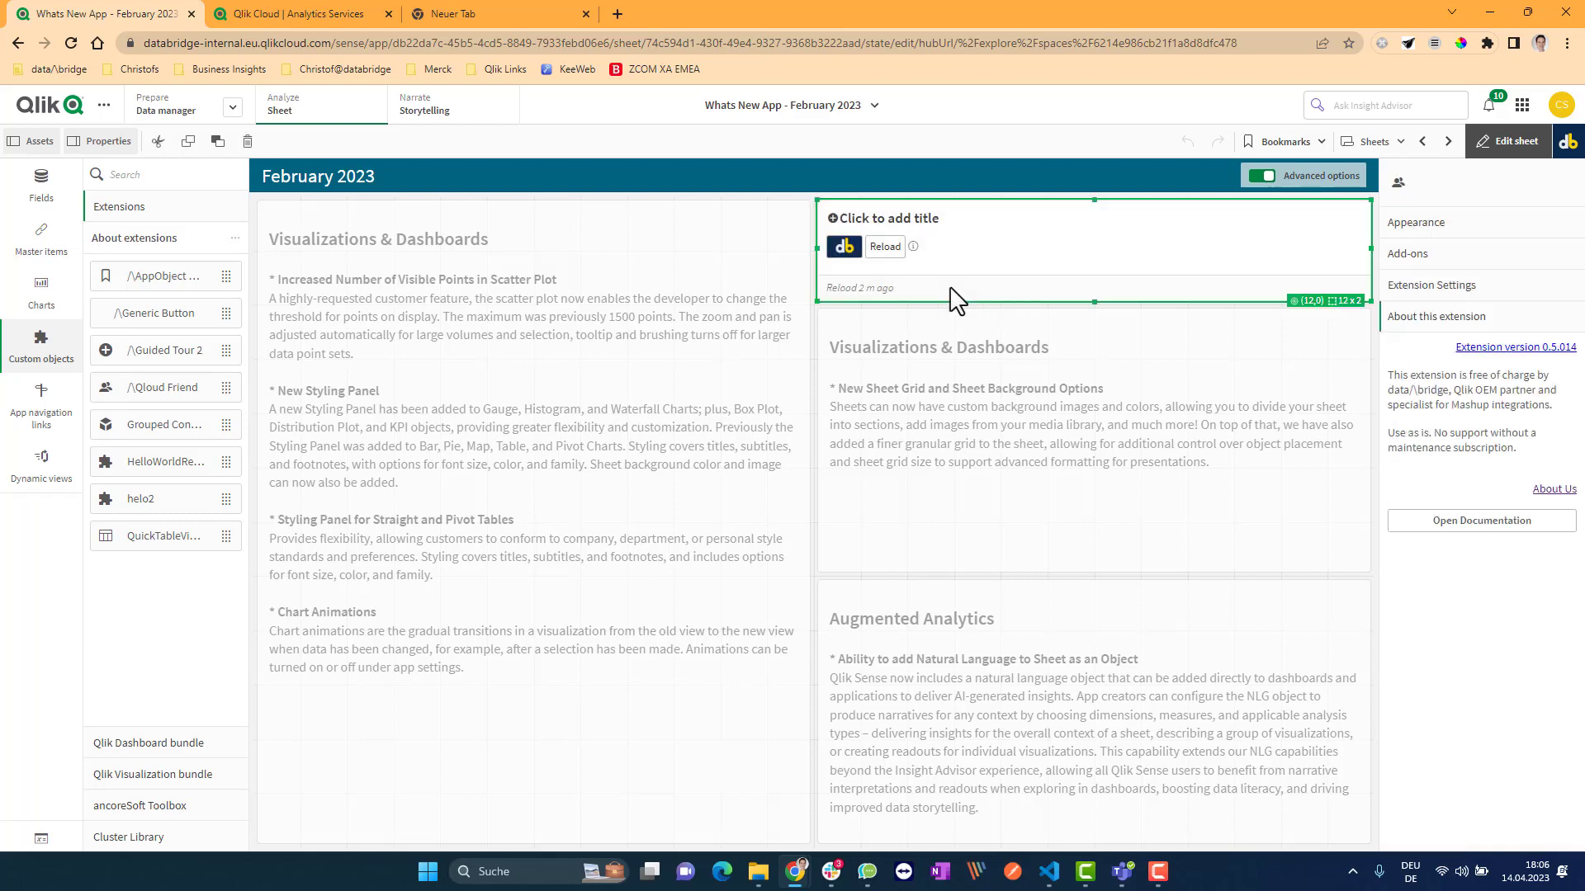
{"action": "left_click", "coordinate": [1429, 289]}
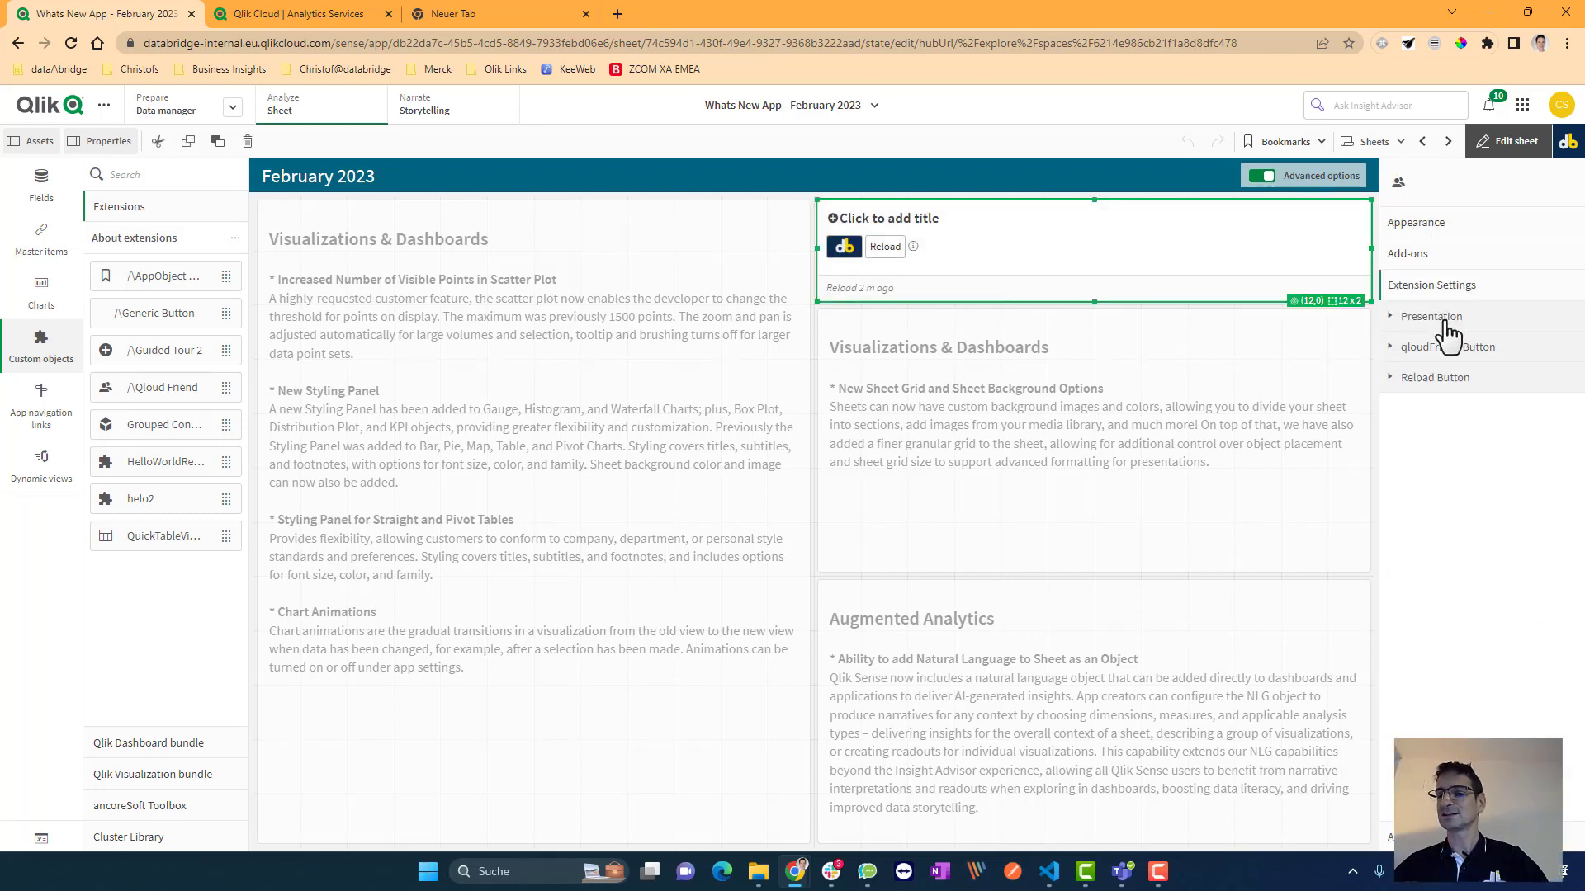
{"action": "left_click", "coordinate": [1440, 321]}
{"action": "left_click", "coordinate": [1549, 450]}
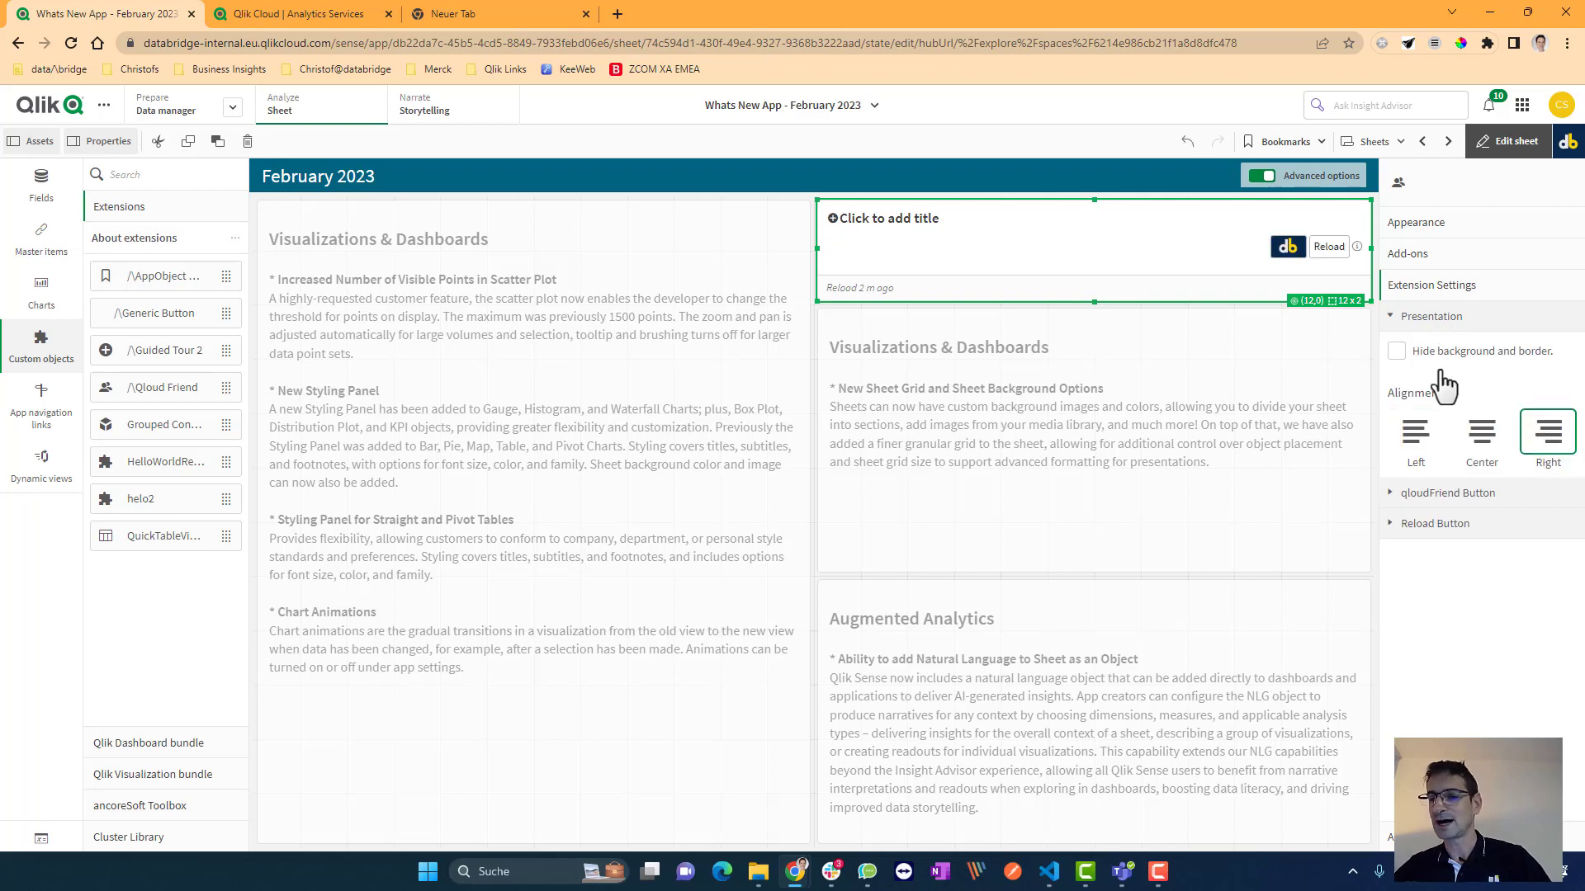
{"action": "left_click", "coordinate": [1420, 353]}
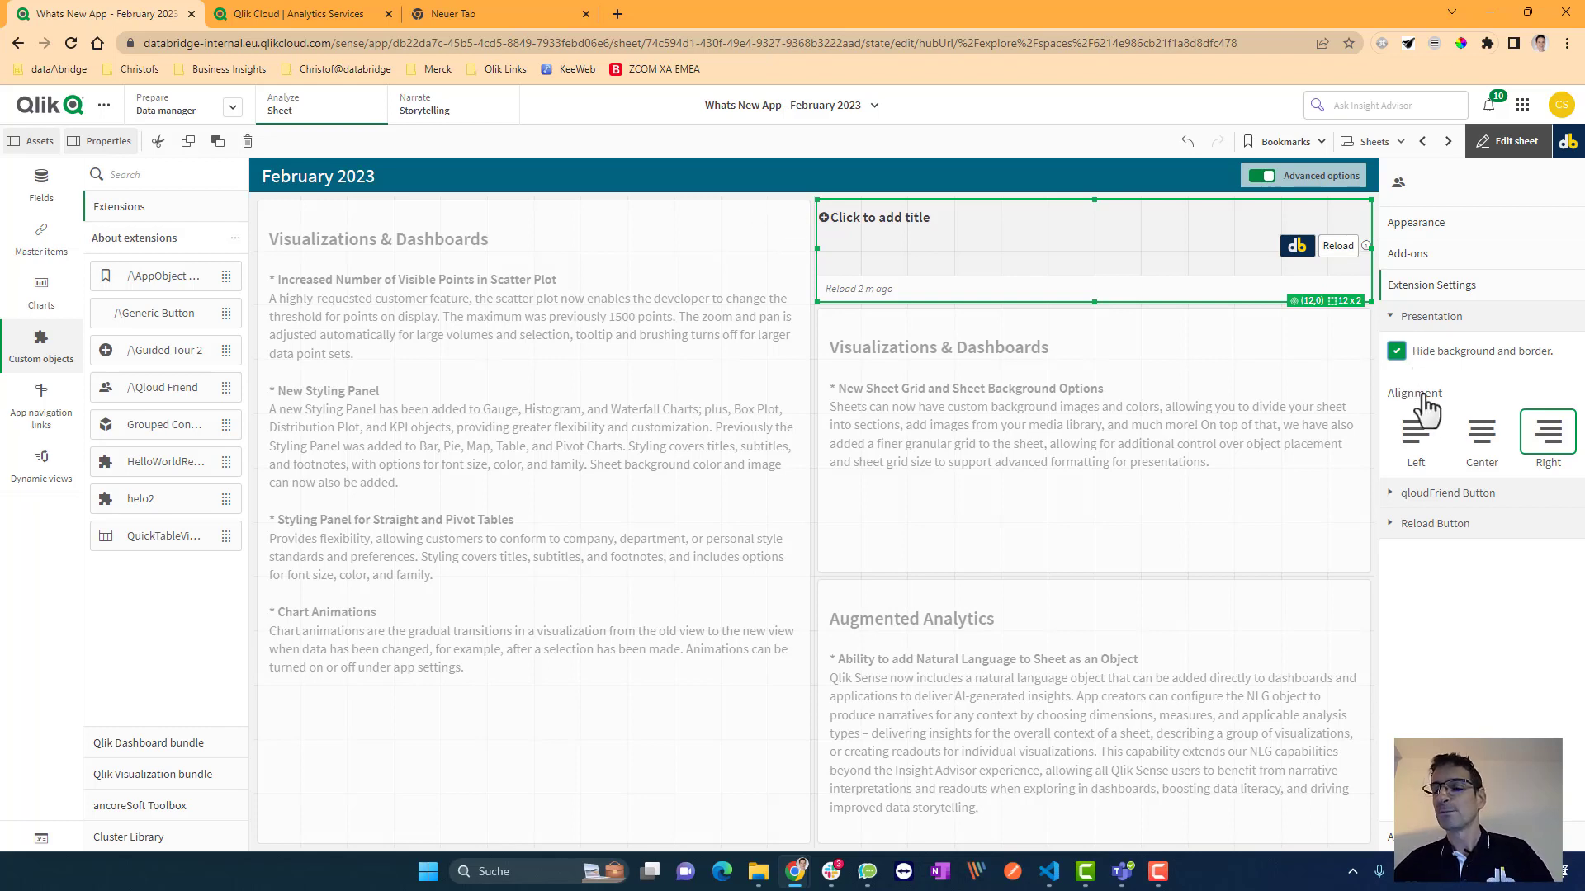
Step: Disable and re-enable the Qloud Friend object's reload button, and show its qloudFriend button settings
{"action": "left_click", "coordinate": [1443, 528]}
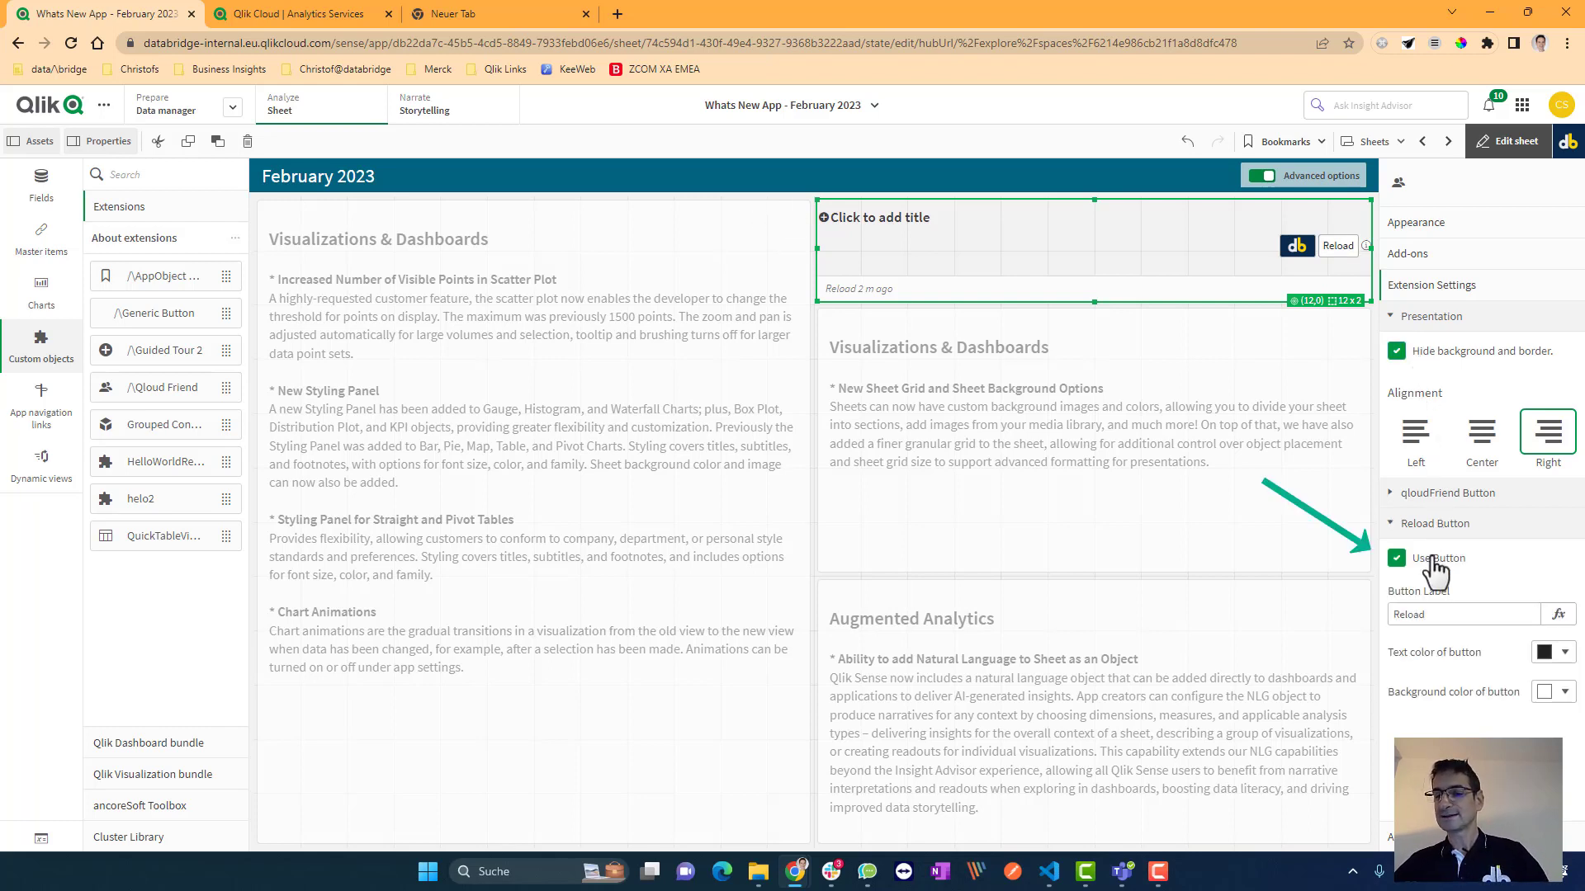
{"action": "left_click", "coordinate": [1432, 561]}
{"action": "left_click", "coordinate": [1438, 561]}
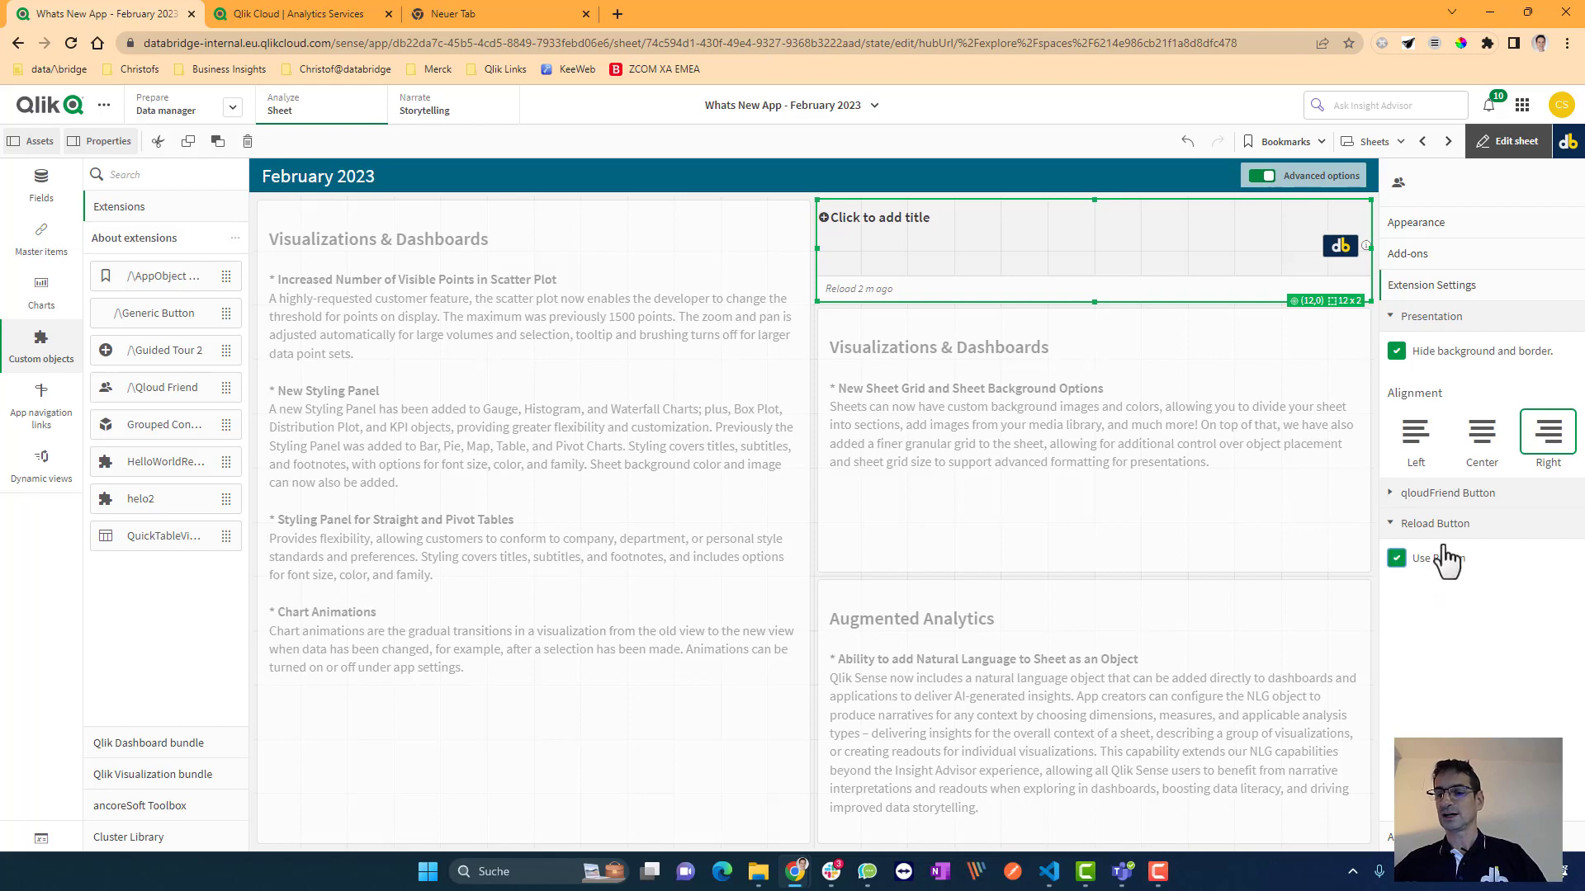
{"action": "left_click", "coordinate": [1464, 495]}
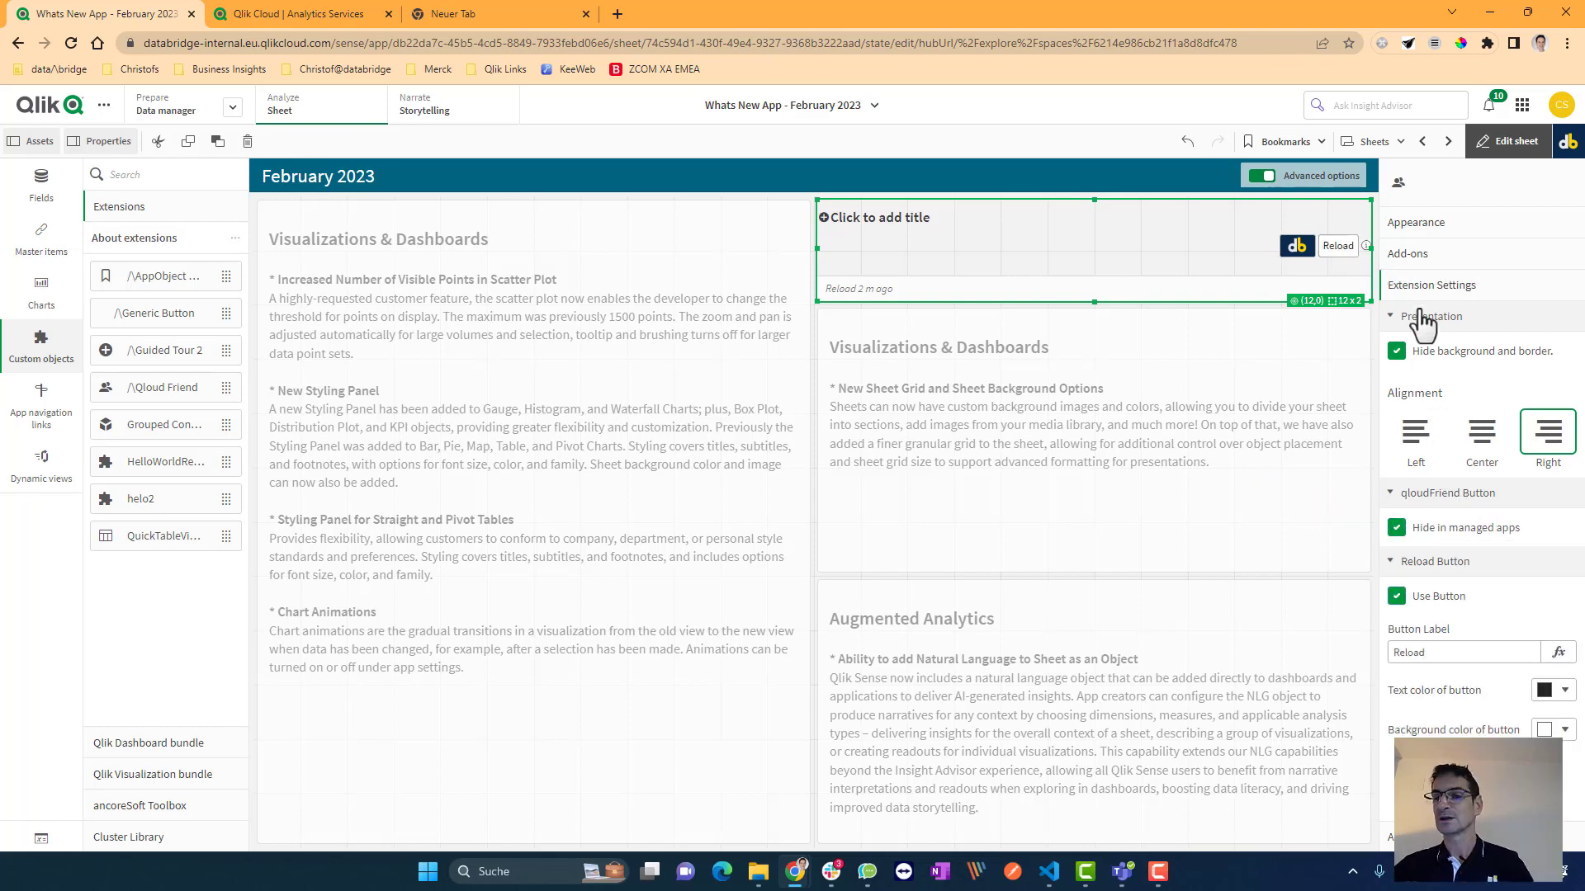
Step: Set the Qloud Friend object's calculation condition to 0, and clear the condition again
{"action": "left_click", "coordinate": [1413, 256]}
{"action": "left_click", "coordinate": [1443, 376]}
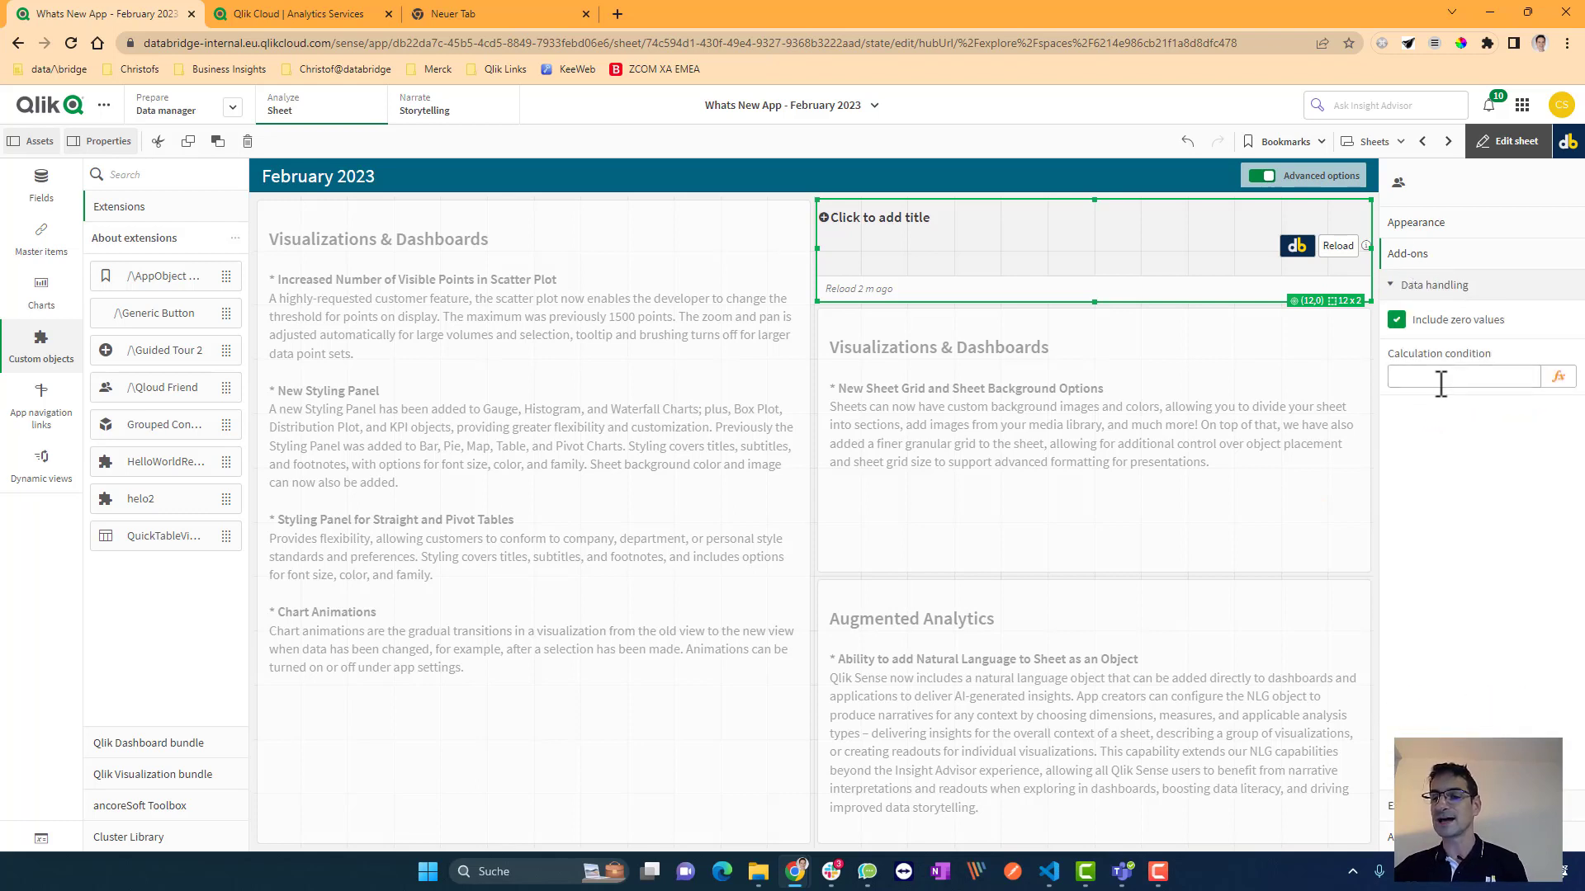
{"action": "key", "text": "Tab"}
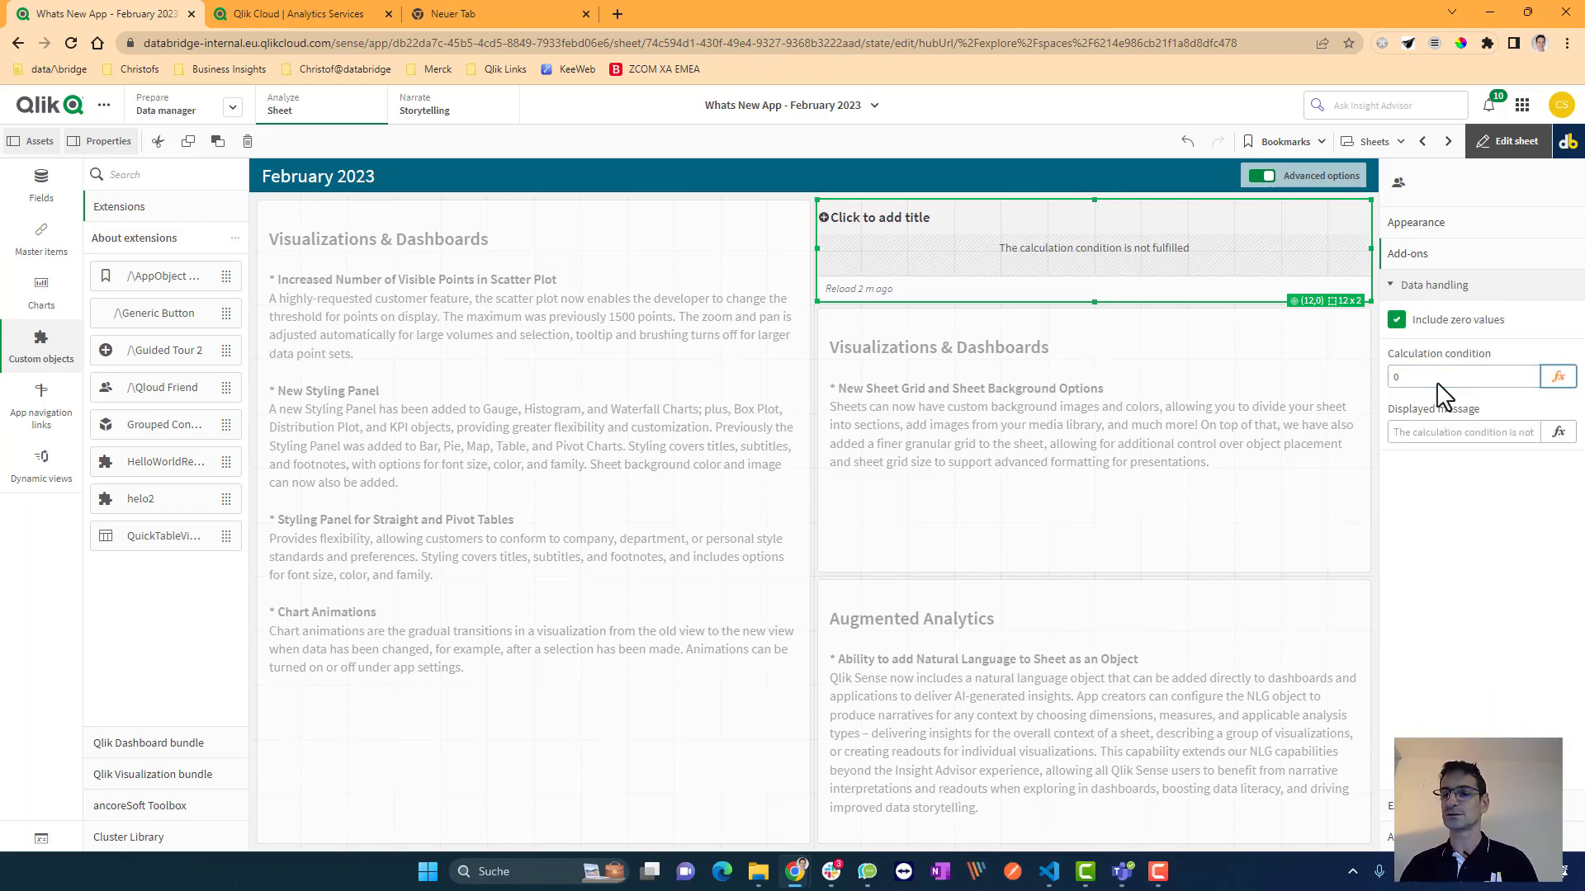
{"action": "left_click", "coordinate": [1438, 378]}
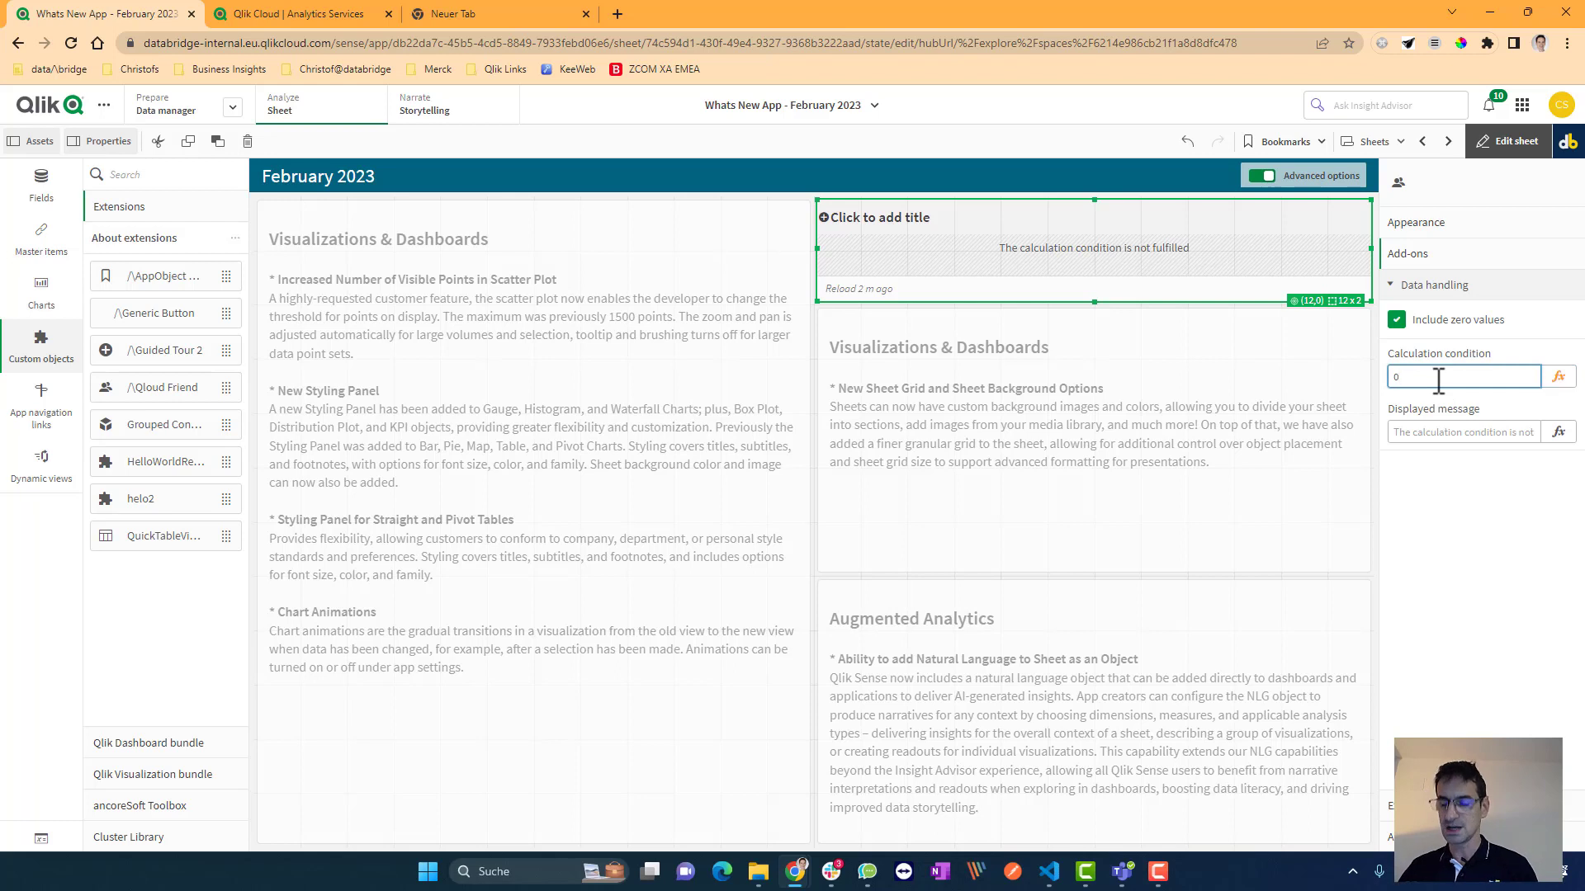
{"action": "key", "text": "BackSpace"}
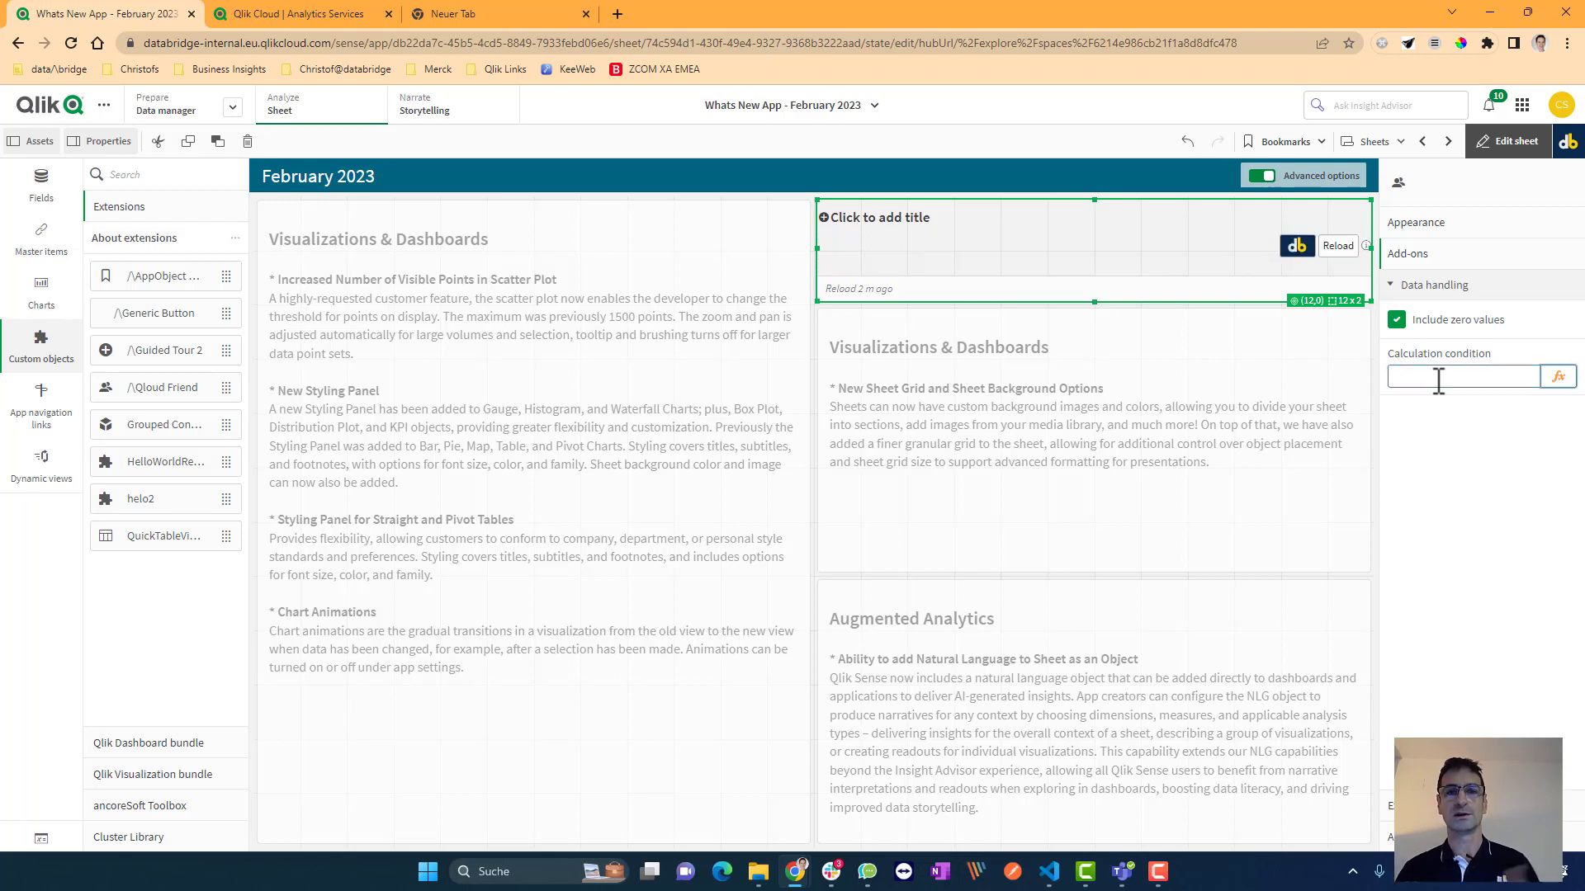
{"action": "key", "text": "Tab"}
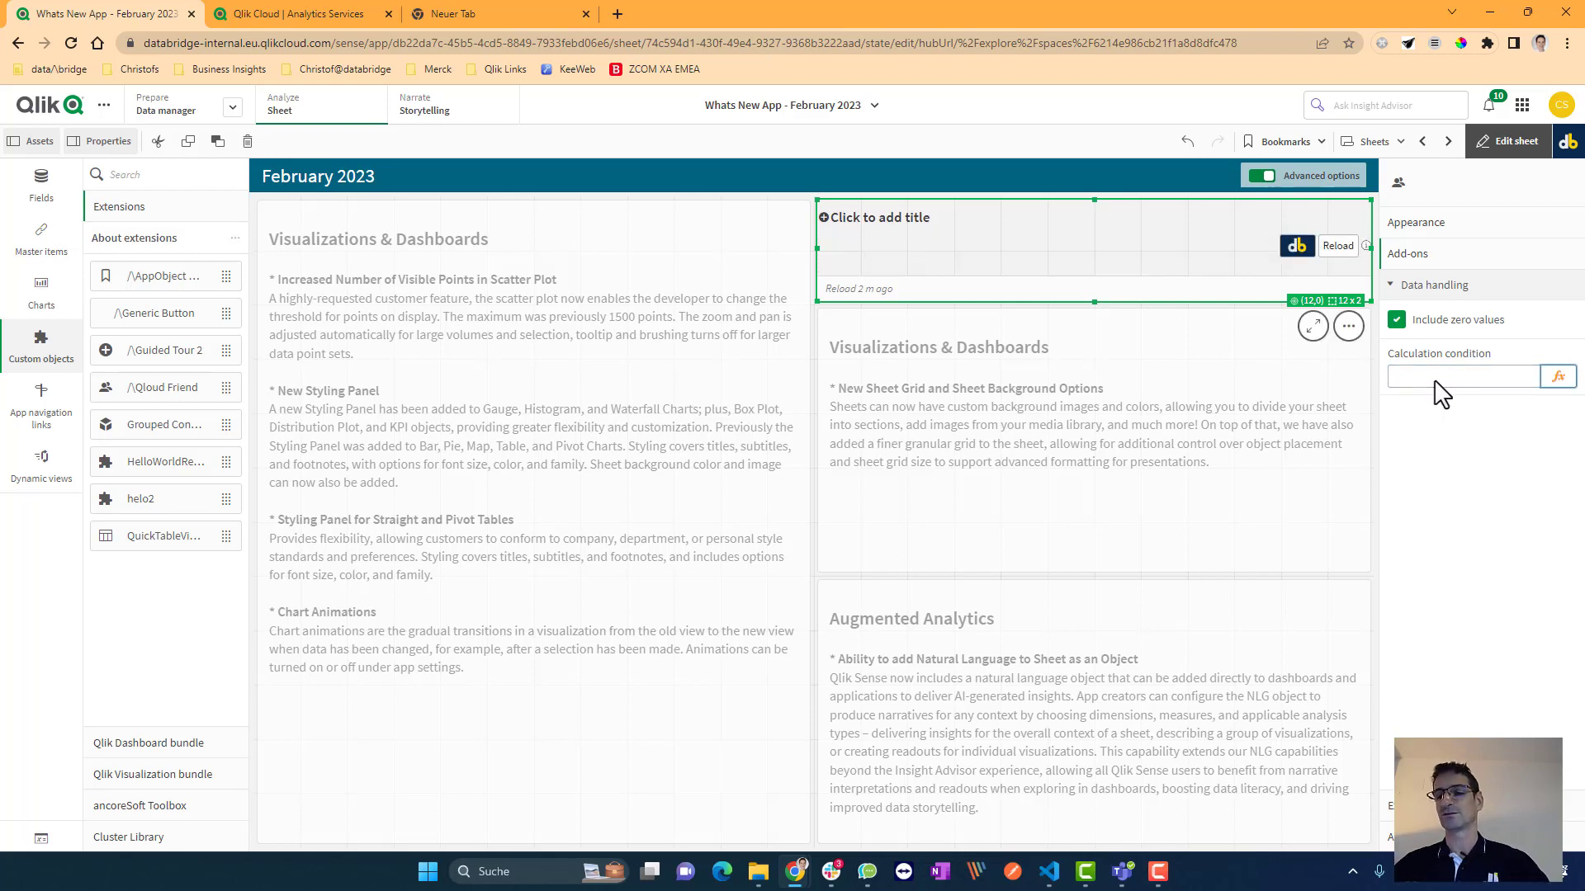
Step: Reload the app through the Qloud Friend object and dismiss the confirmation
{"action": "left_click", "coordinate": [1338, 249]}
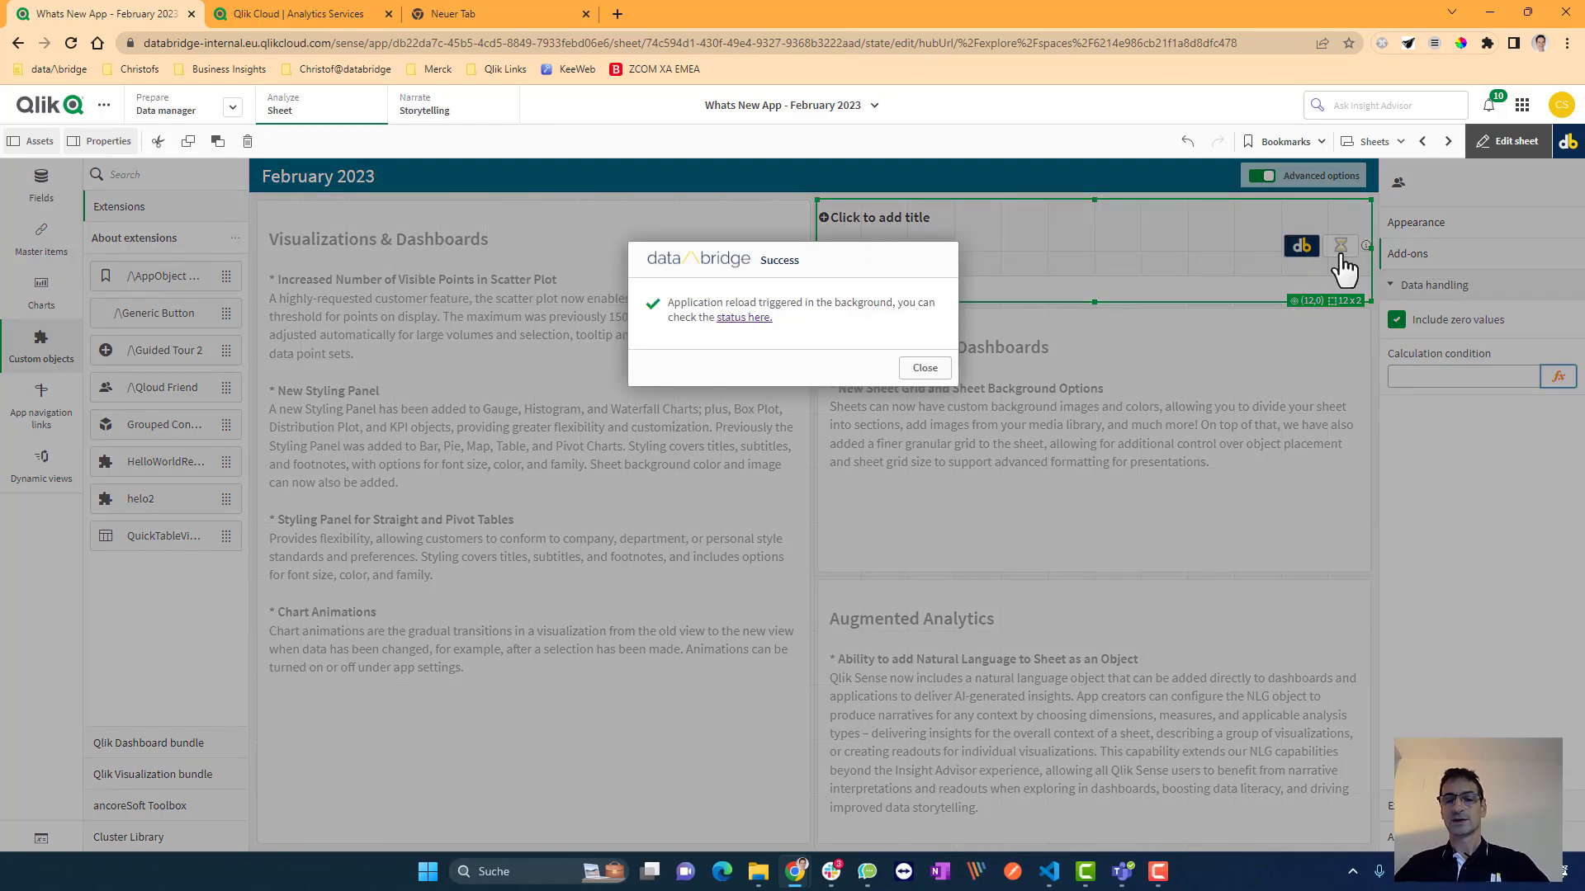
{"action": "left_click", "coordinate": [941, 368]}
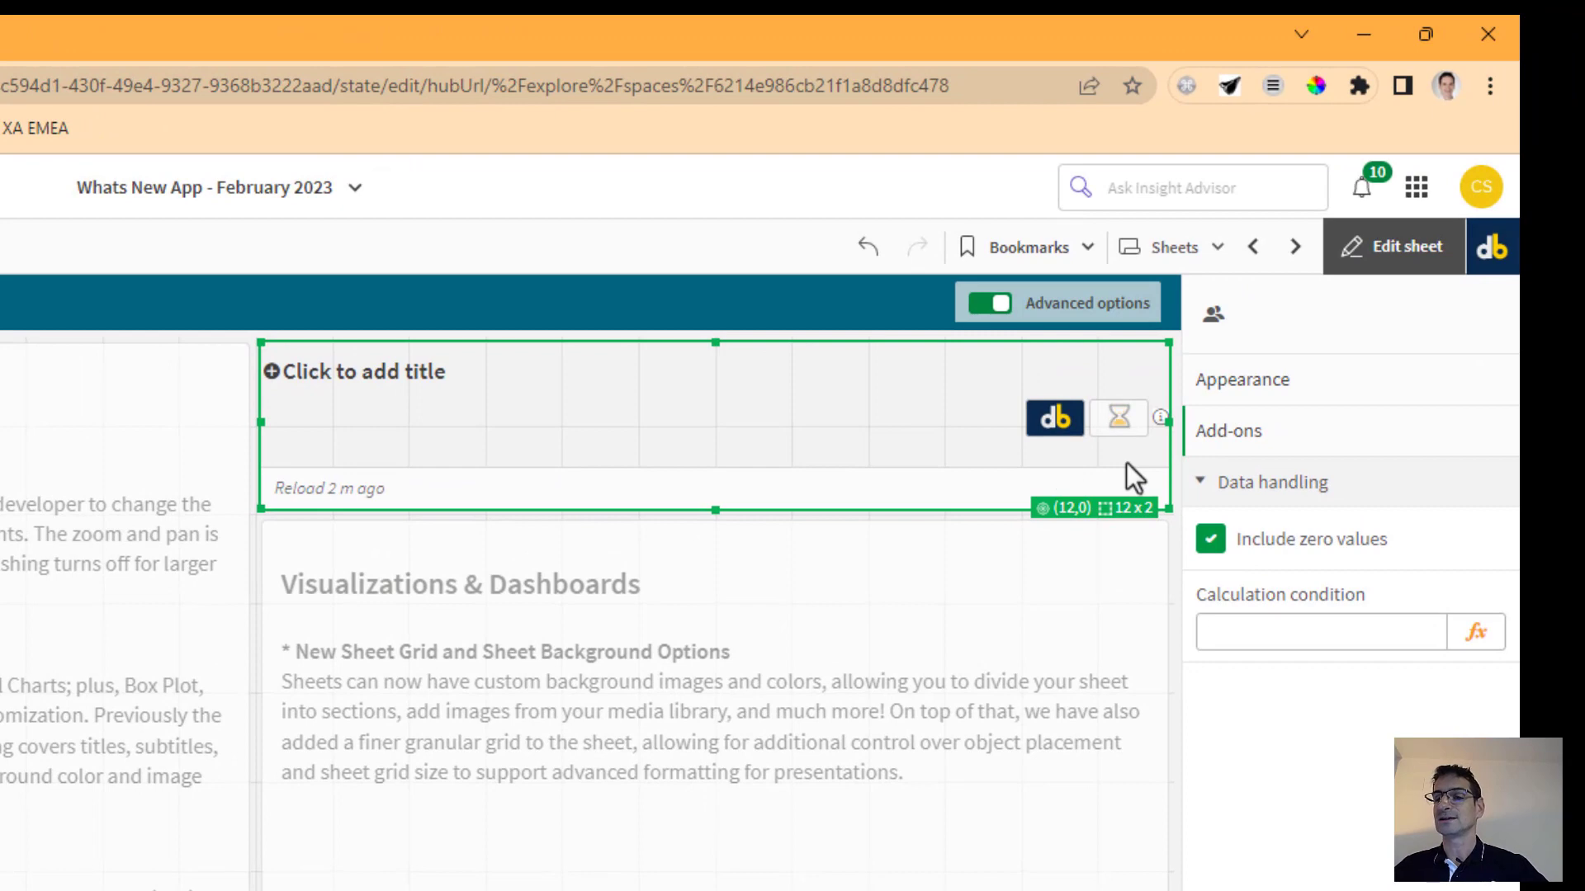
{"action": "left_click", "coordinate": [1159, 418]}
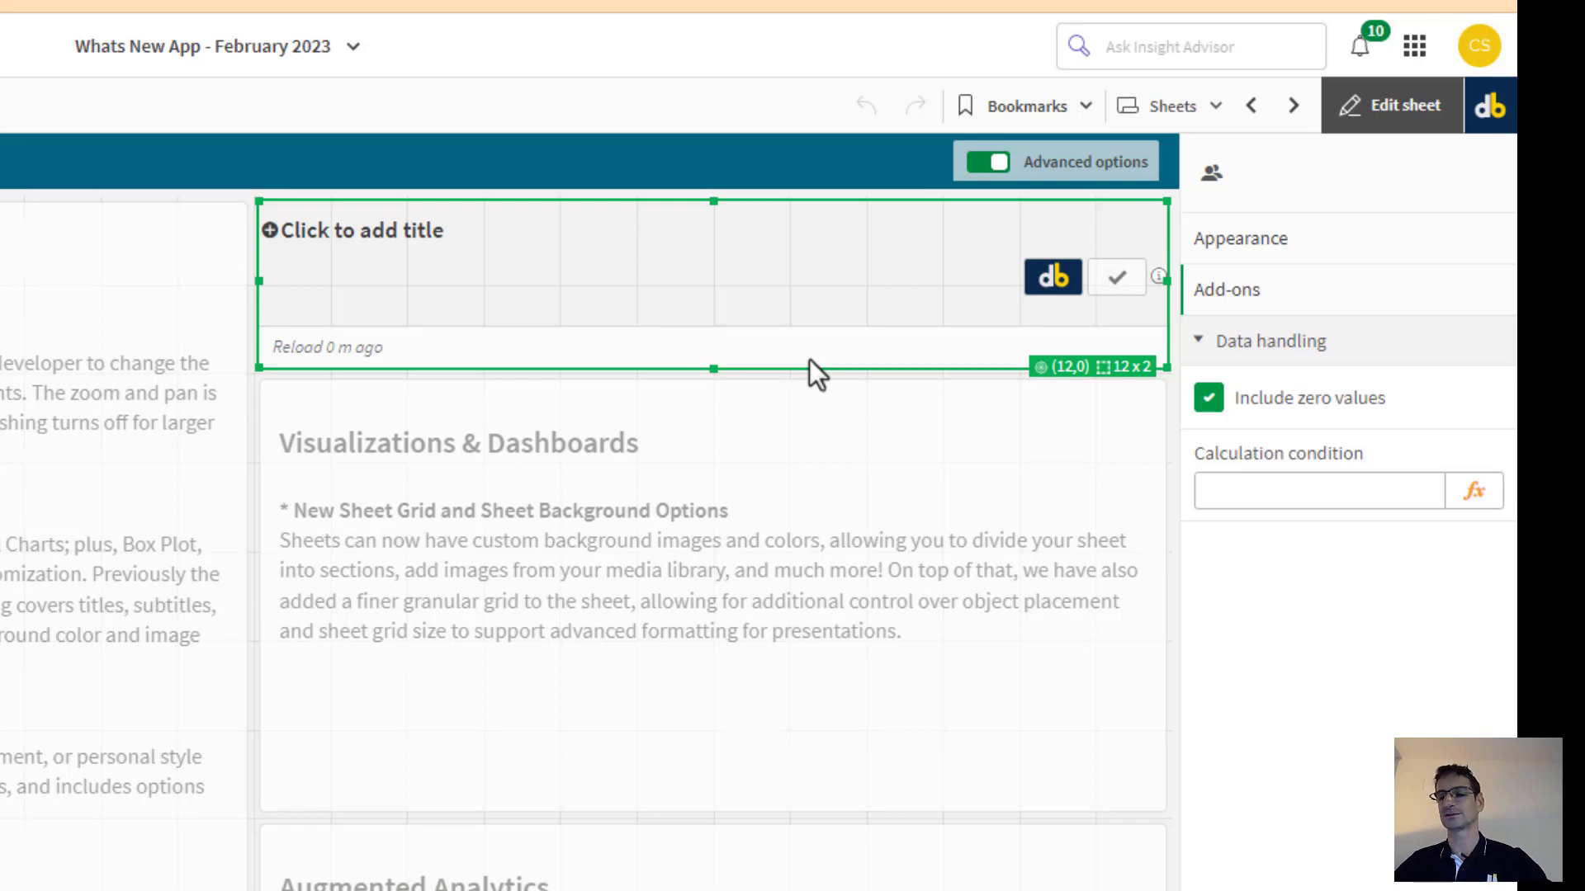
{"action": "mouse_move", "coordinate": [1127, 275]}
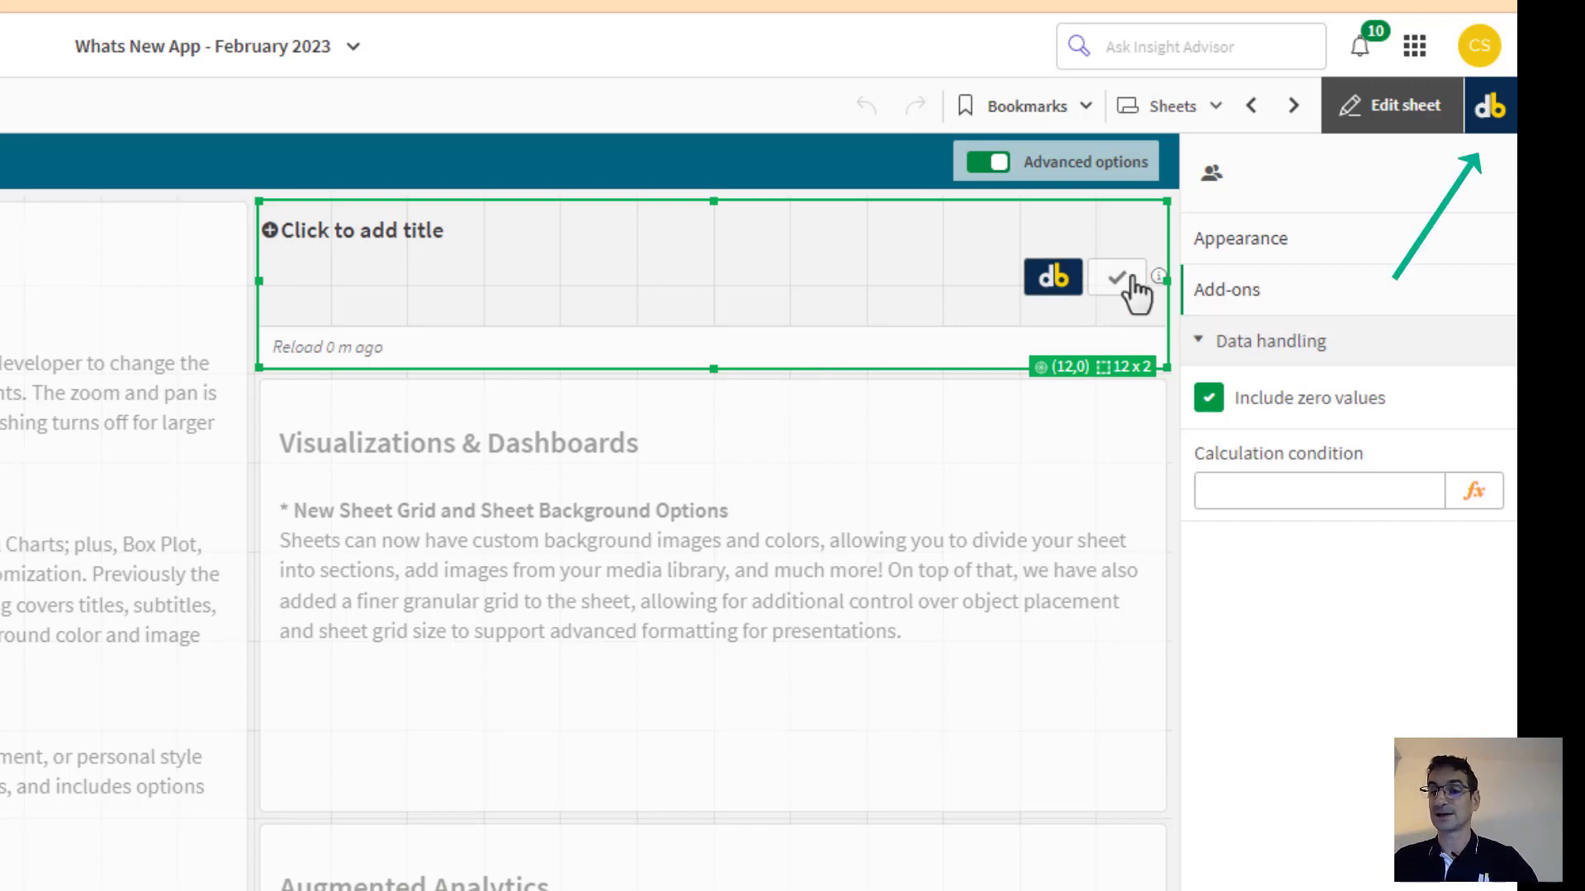
Step: Open the Qloud Friend sheet overview and set its filter to list all sheets
{"action": "left_click", "coordinate": [1490, 106]}
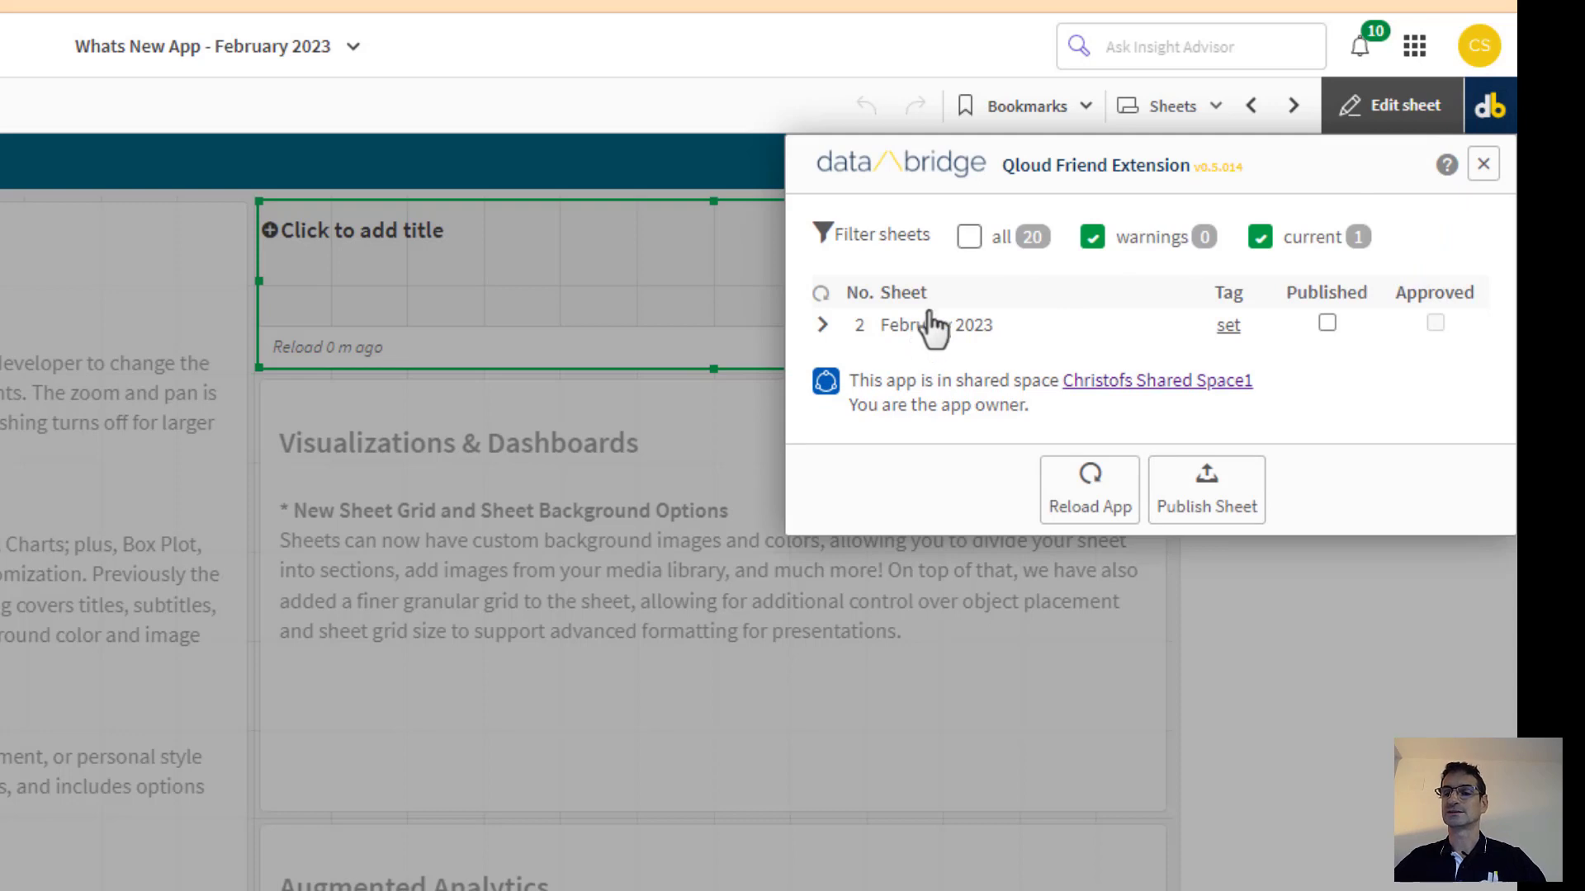
{"action": "left_click", "coordinate": [972, 237]}
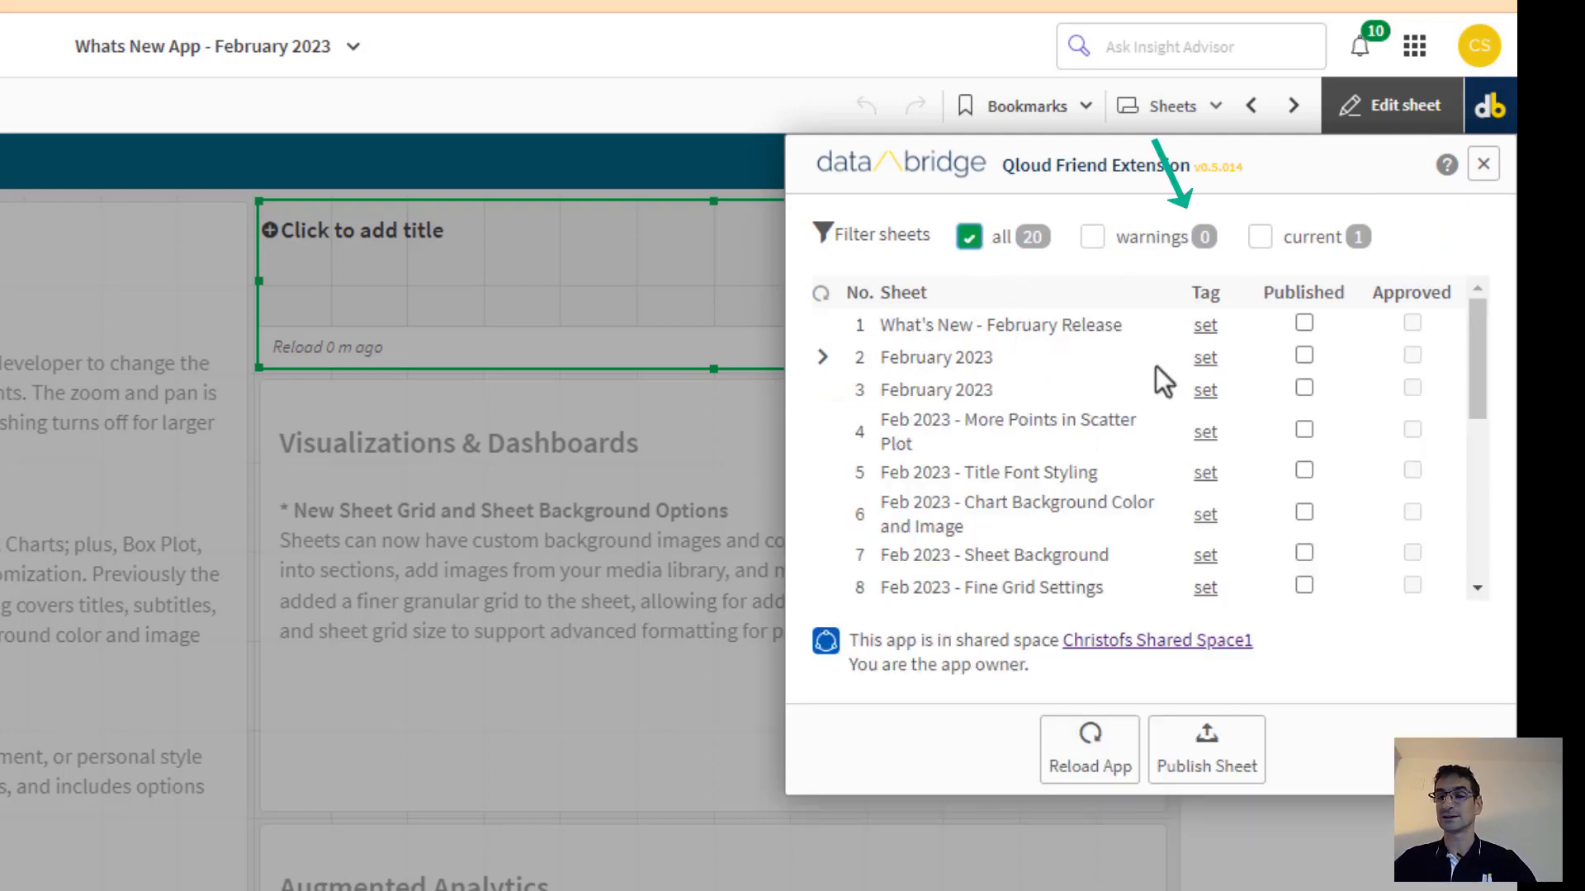
{"action": "scroll", "coordinate": [1155, 367], "scroll_direction": "down", "scroll_amount": 5}
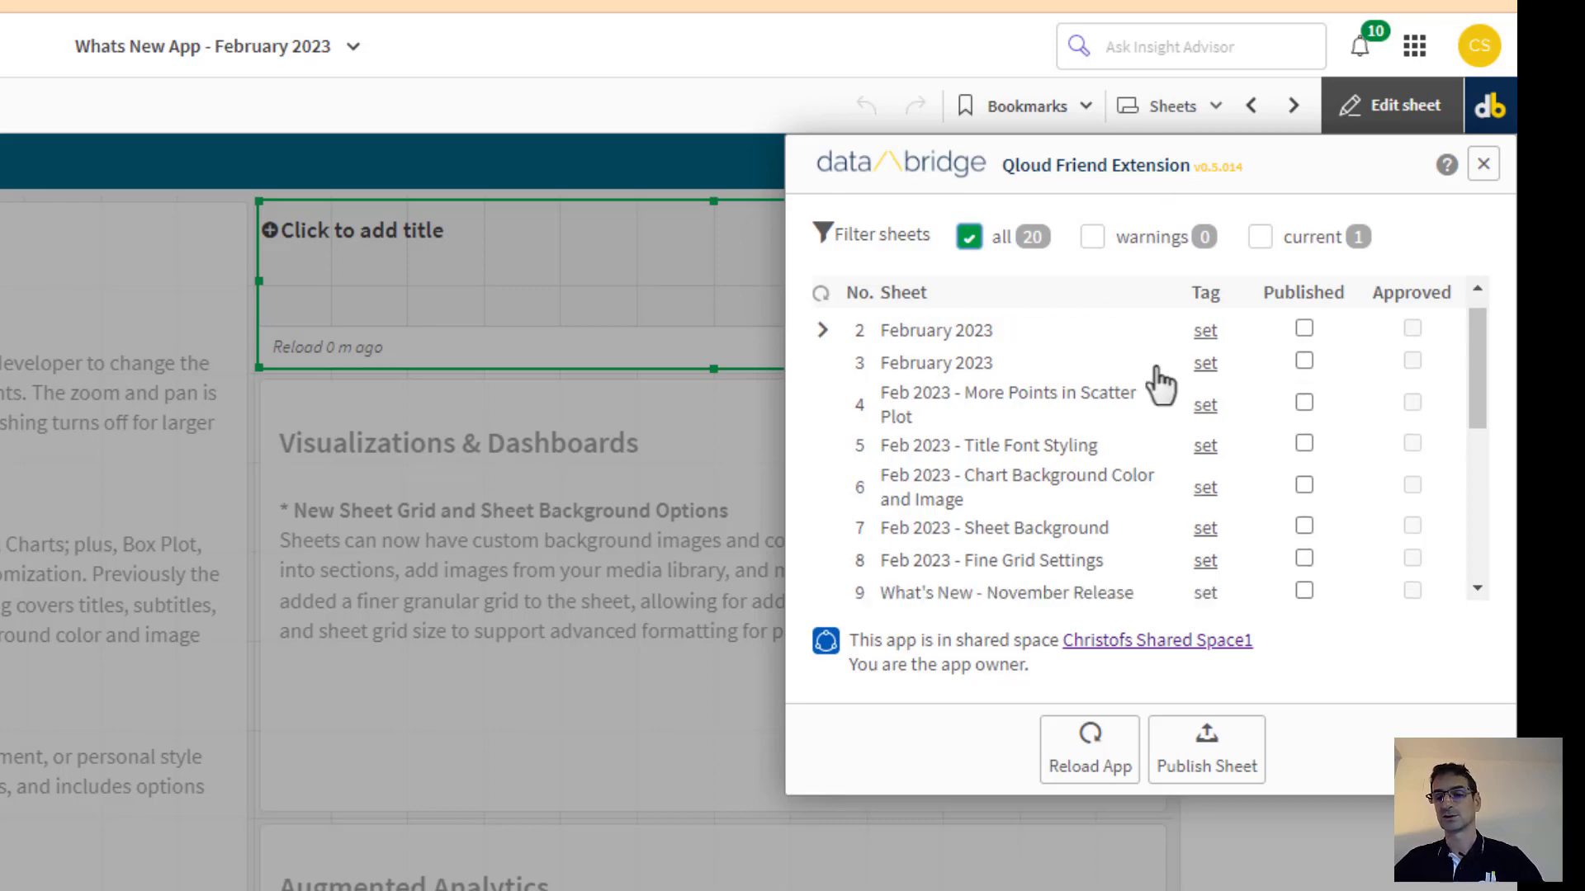
{"action": "scroll", "coordinate": [1160, 381], "scroll_direction": "up", "scroll_amount": 5}
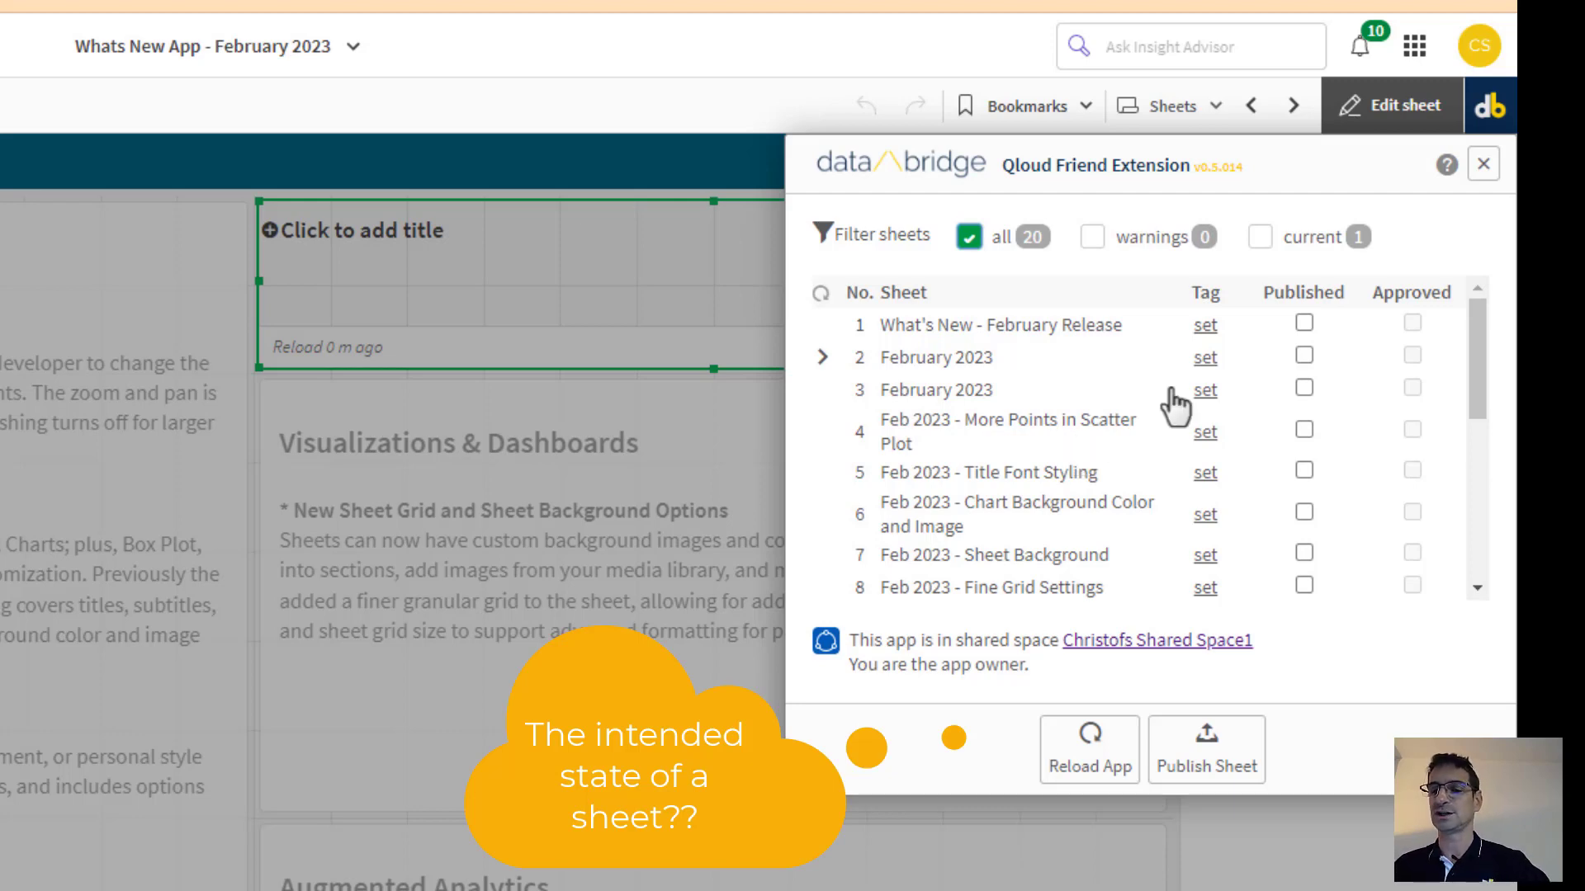
Step: Tag sheets 1 to 5, from What's New - February Release to Feb 2023 - Title Font Styling, as public
{"action": "left_click", "coordinate": [1205, 325]}
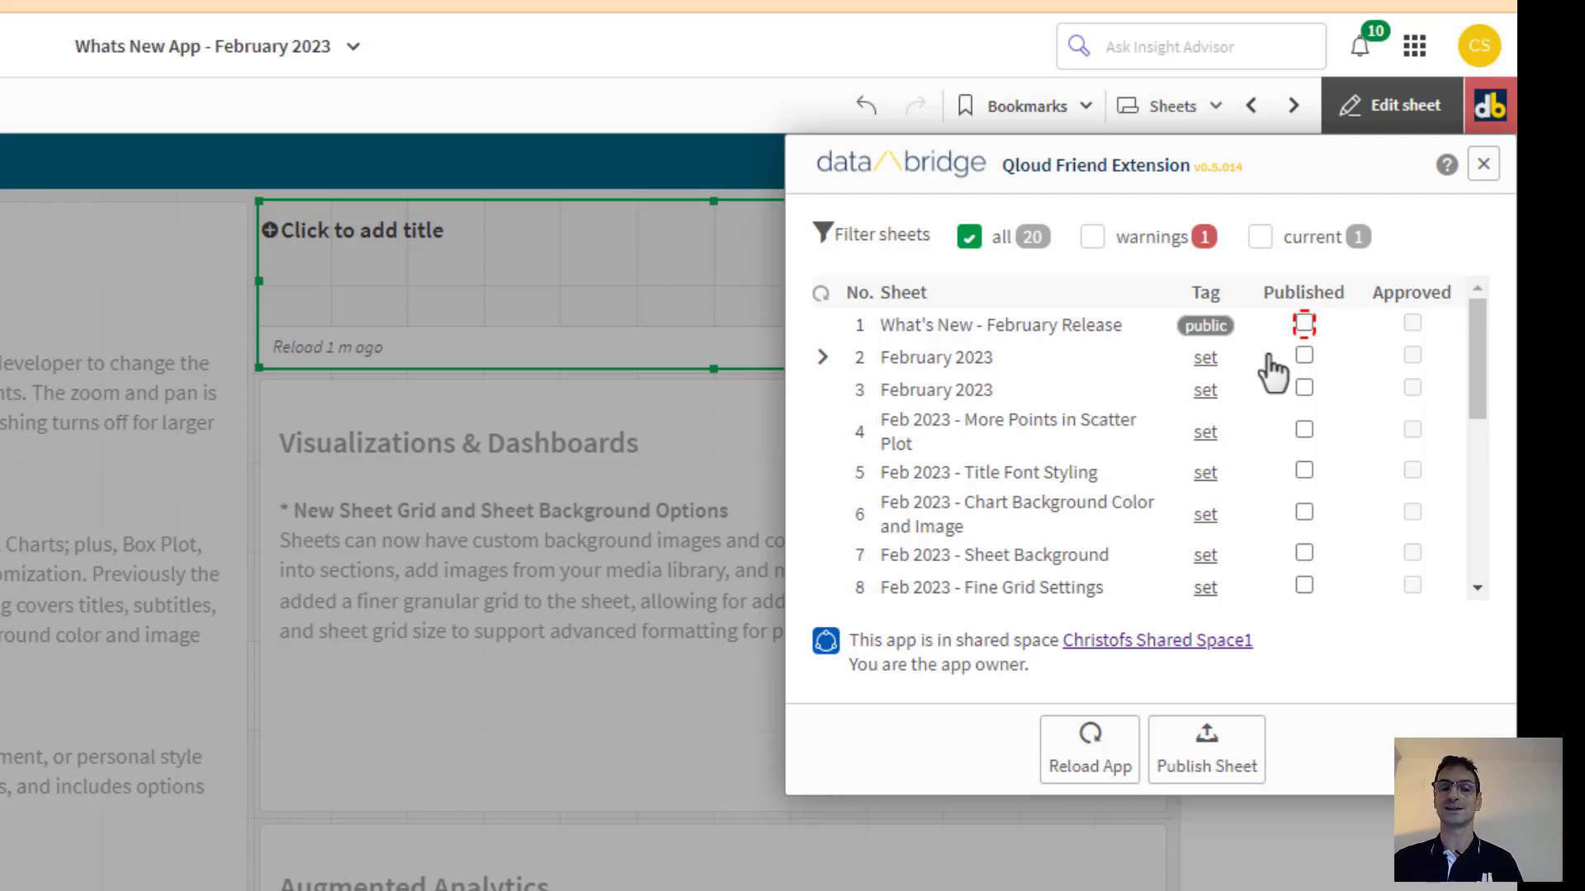
{"action": "left_click", "coordinate": [1270, 354]}
{"action": "left_click", "coordinate": [1271, 360]}
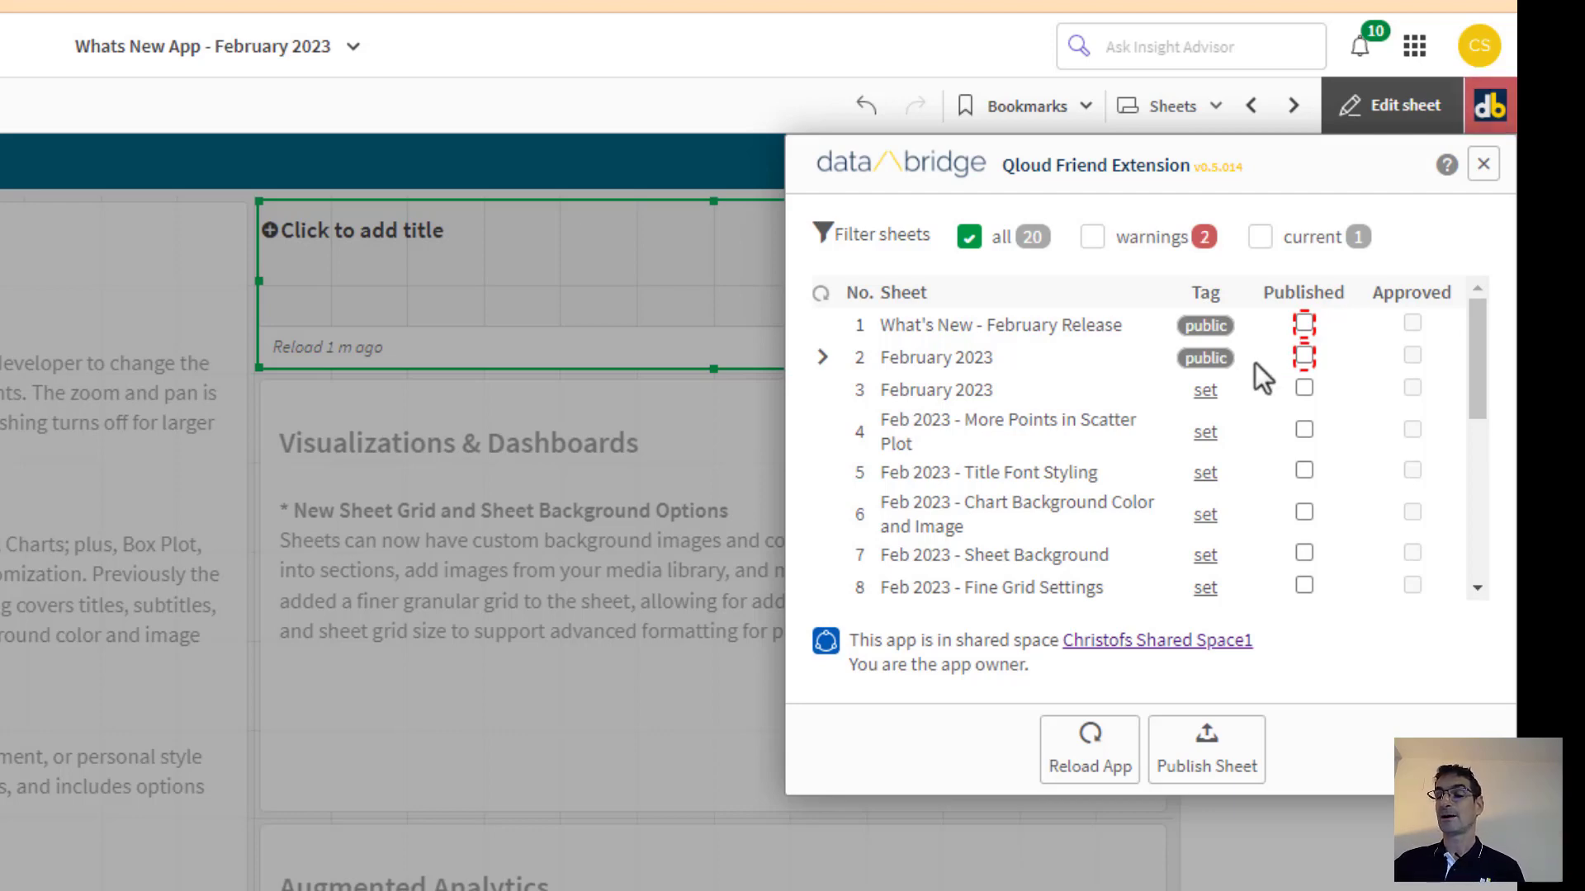
{"action": "left_click", "coordinate": [1204, 391]}
{"action": "left_click", "coordinate": [1272, 390]}
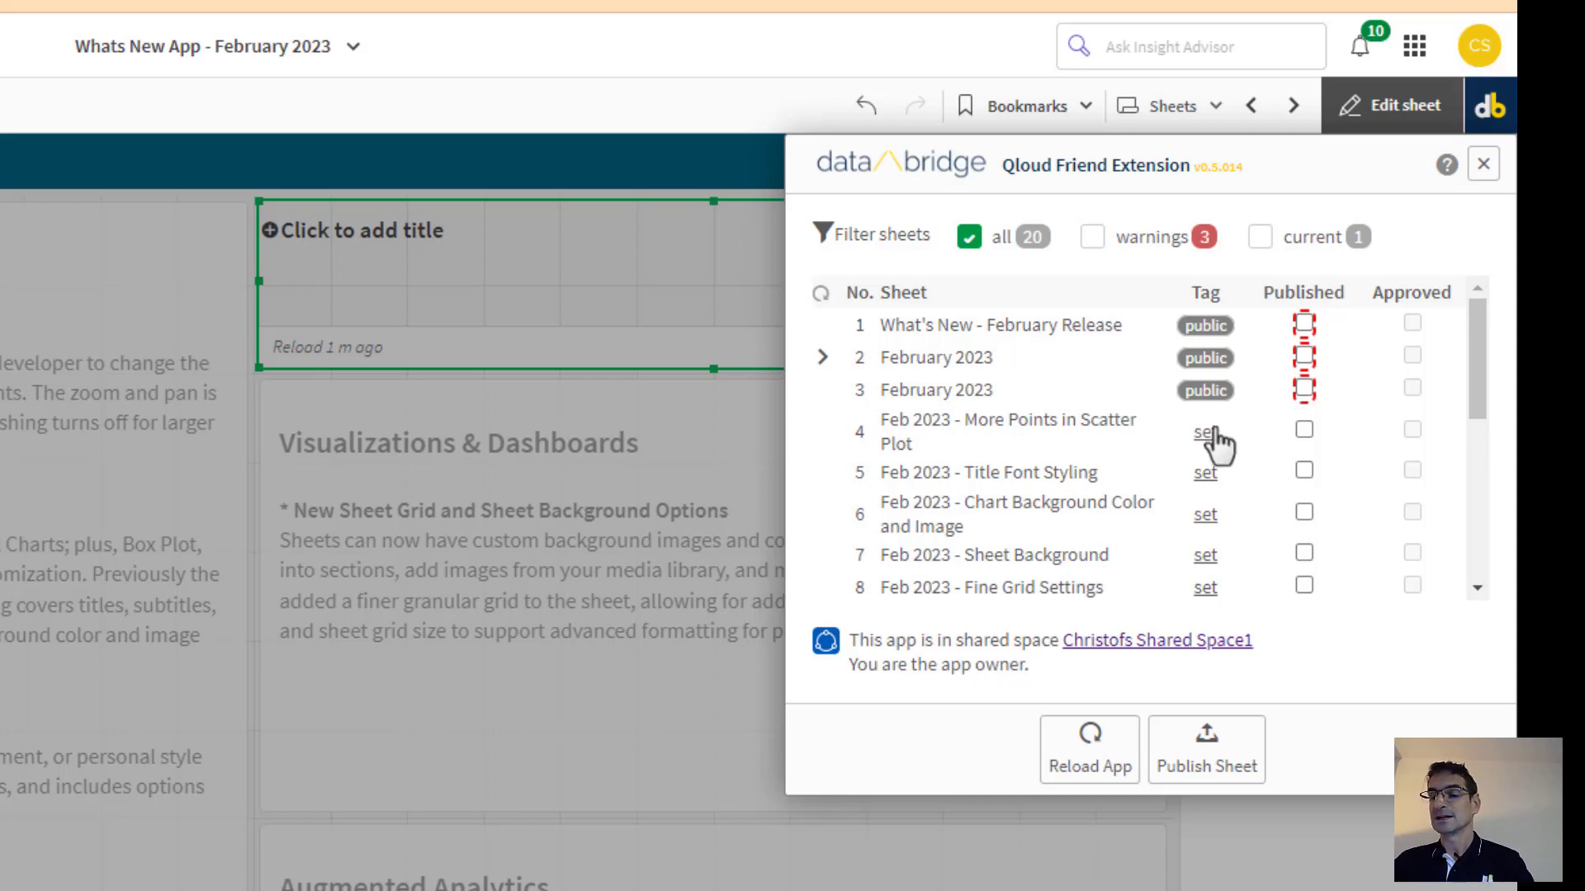
{"action": "left_click", "coordinate": [1205, 432]}
{"action": "left_click", "coordinate": [1271, 425]}
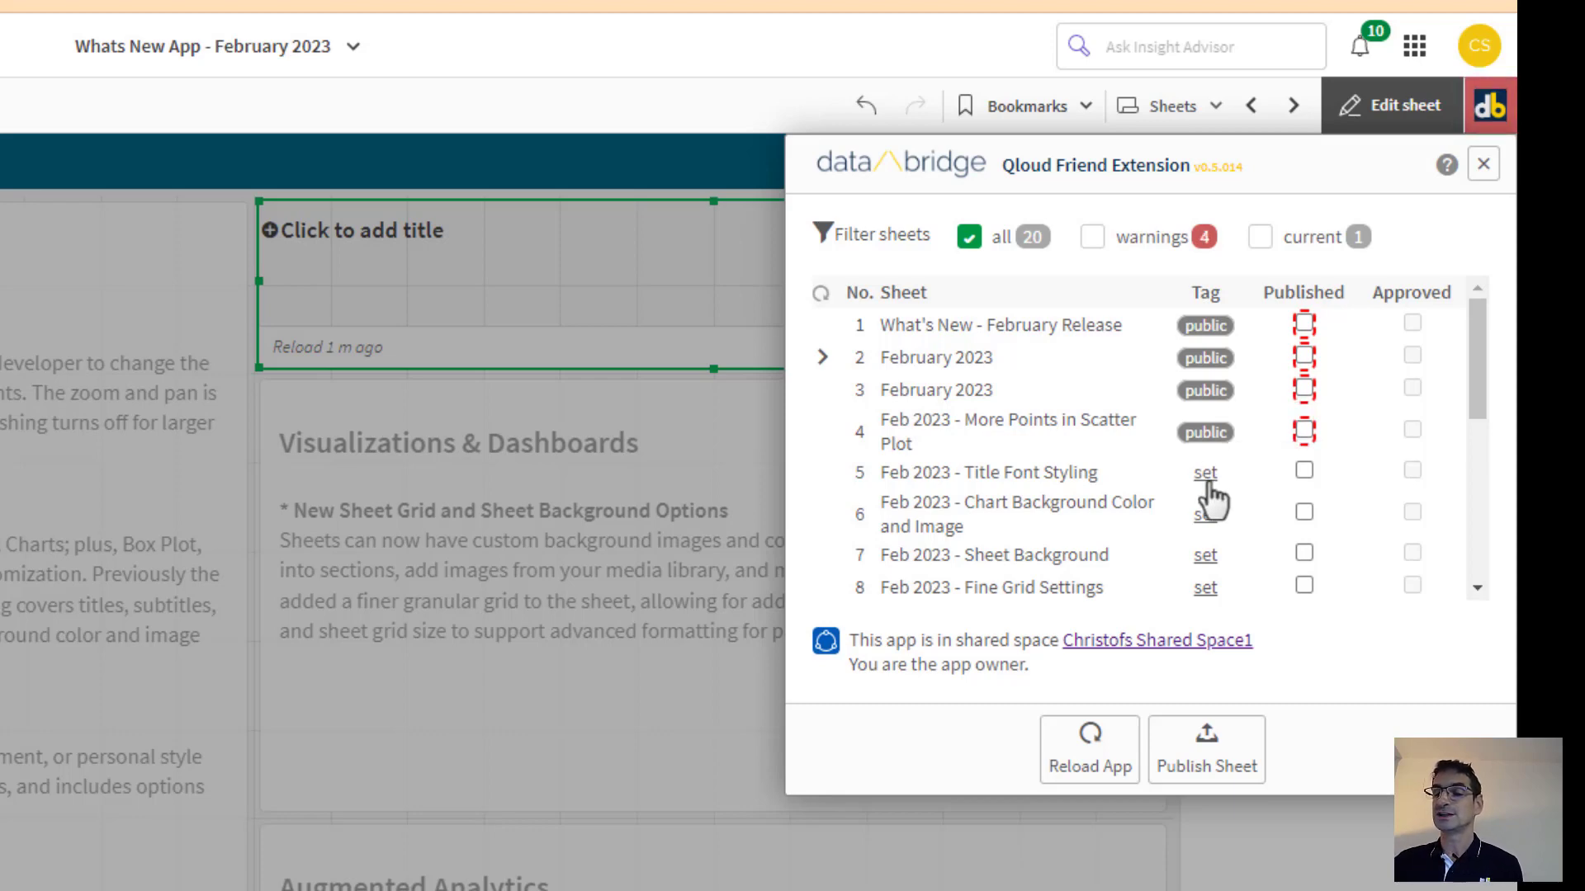
{"action": "left_click", "coordinate": [1206, 473]}
{"action": "left_click", "coordinate": [1272, 475]}
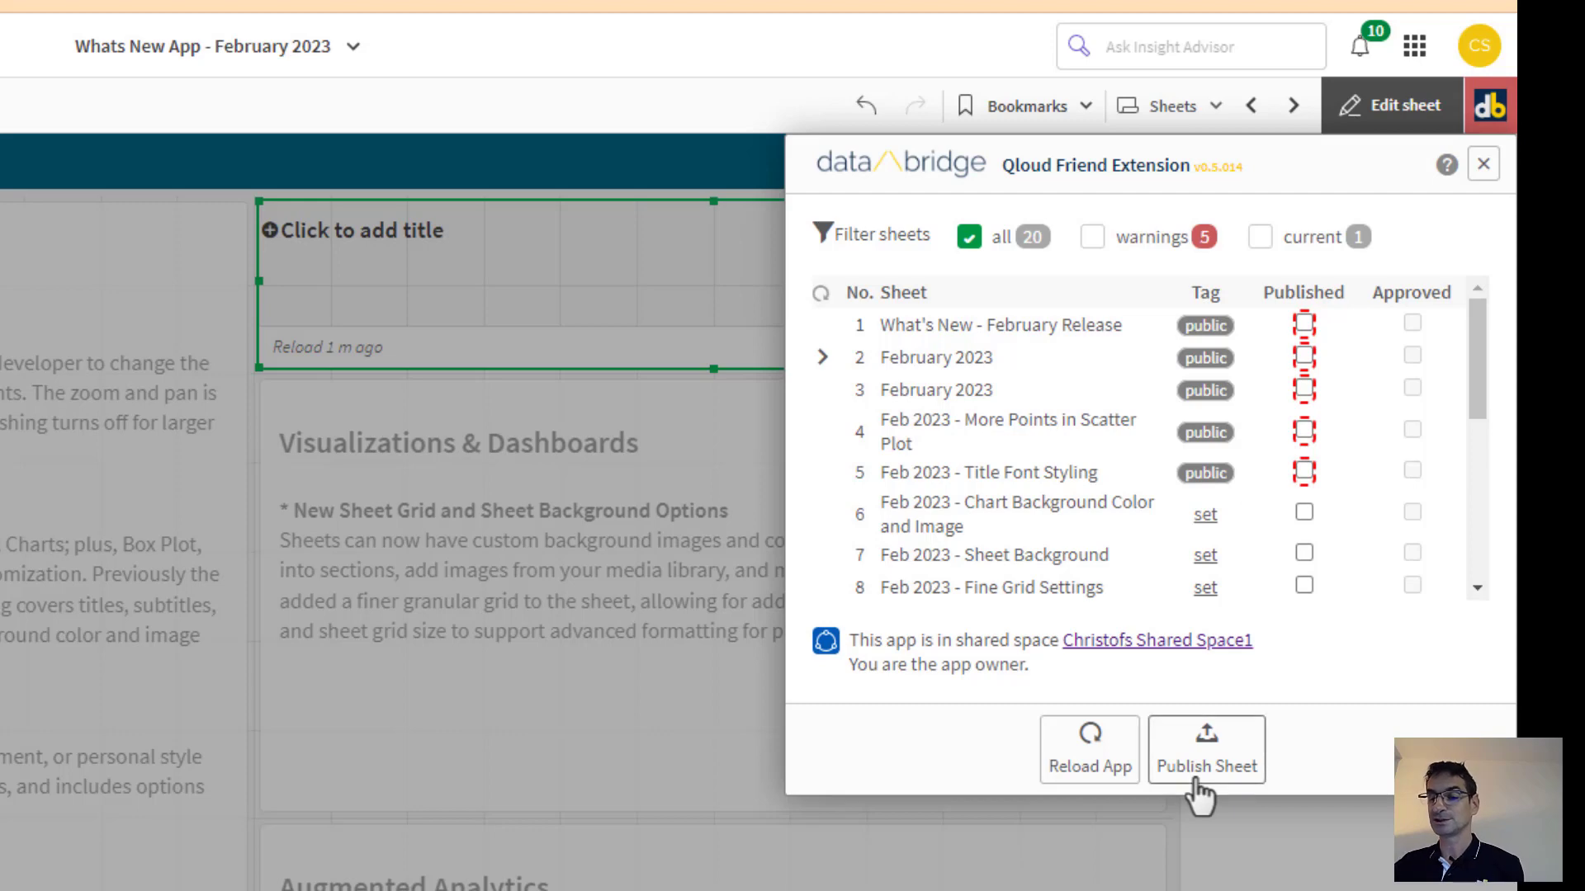
Step: Close and reopen the Qloud Friend overview to check which sheets carry warnings
{"action": "left_click", "coordinate": [1195, 778]}
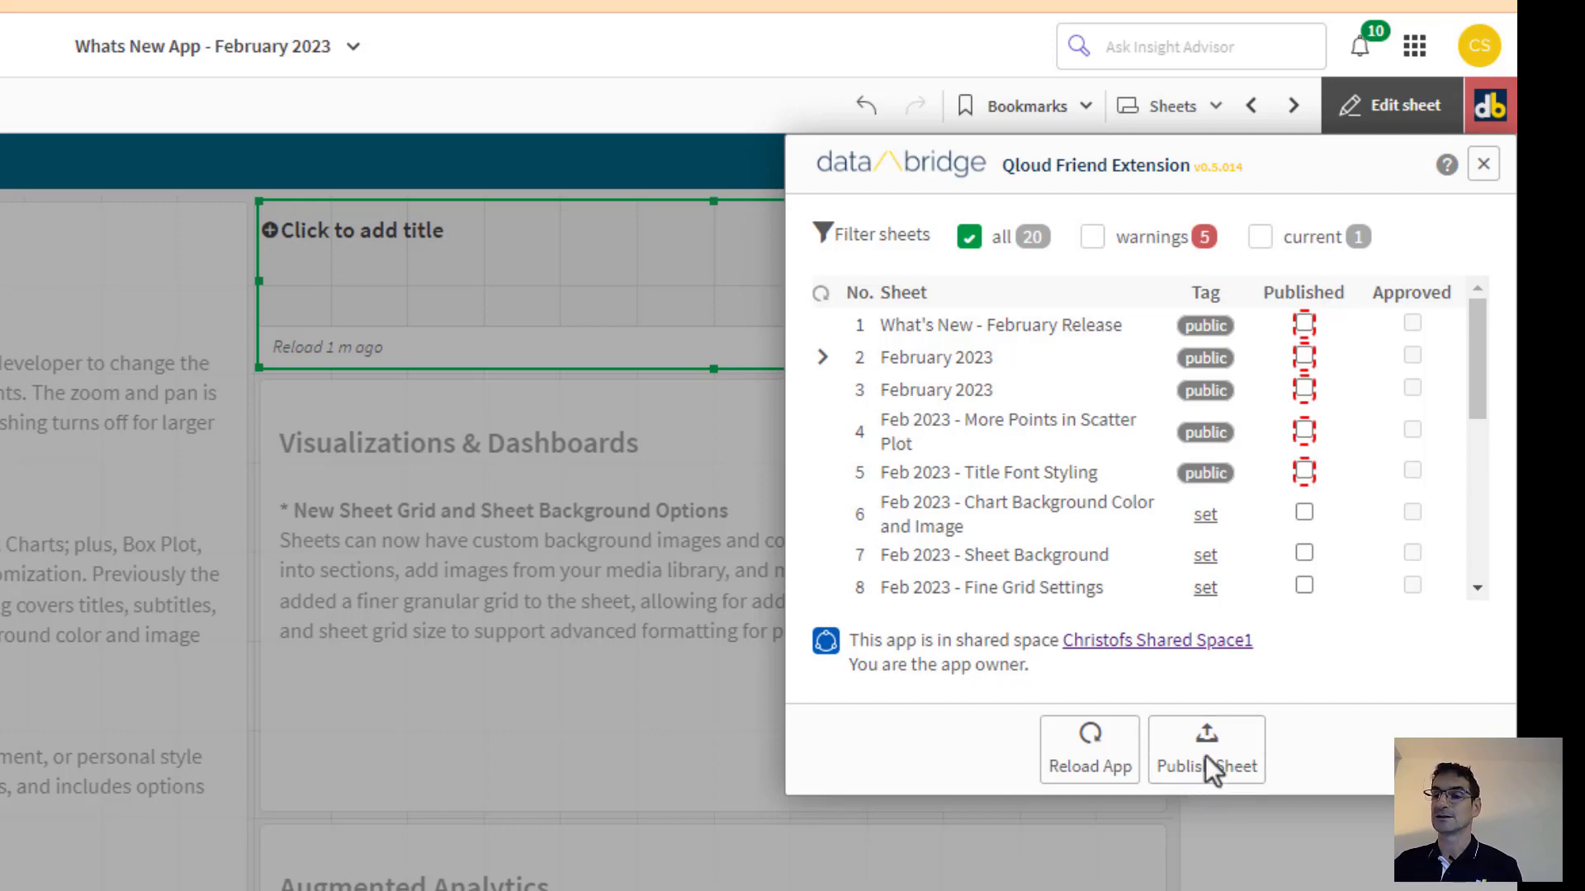
{"action": "left_click", "coordinate": [1483, 165]}
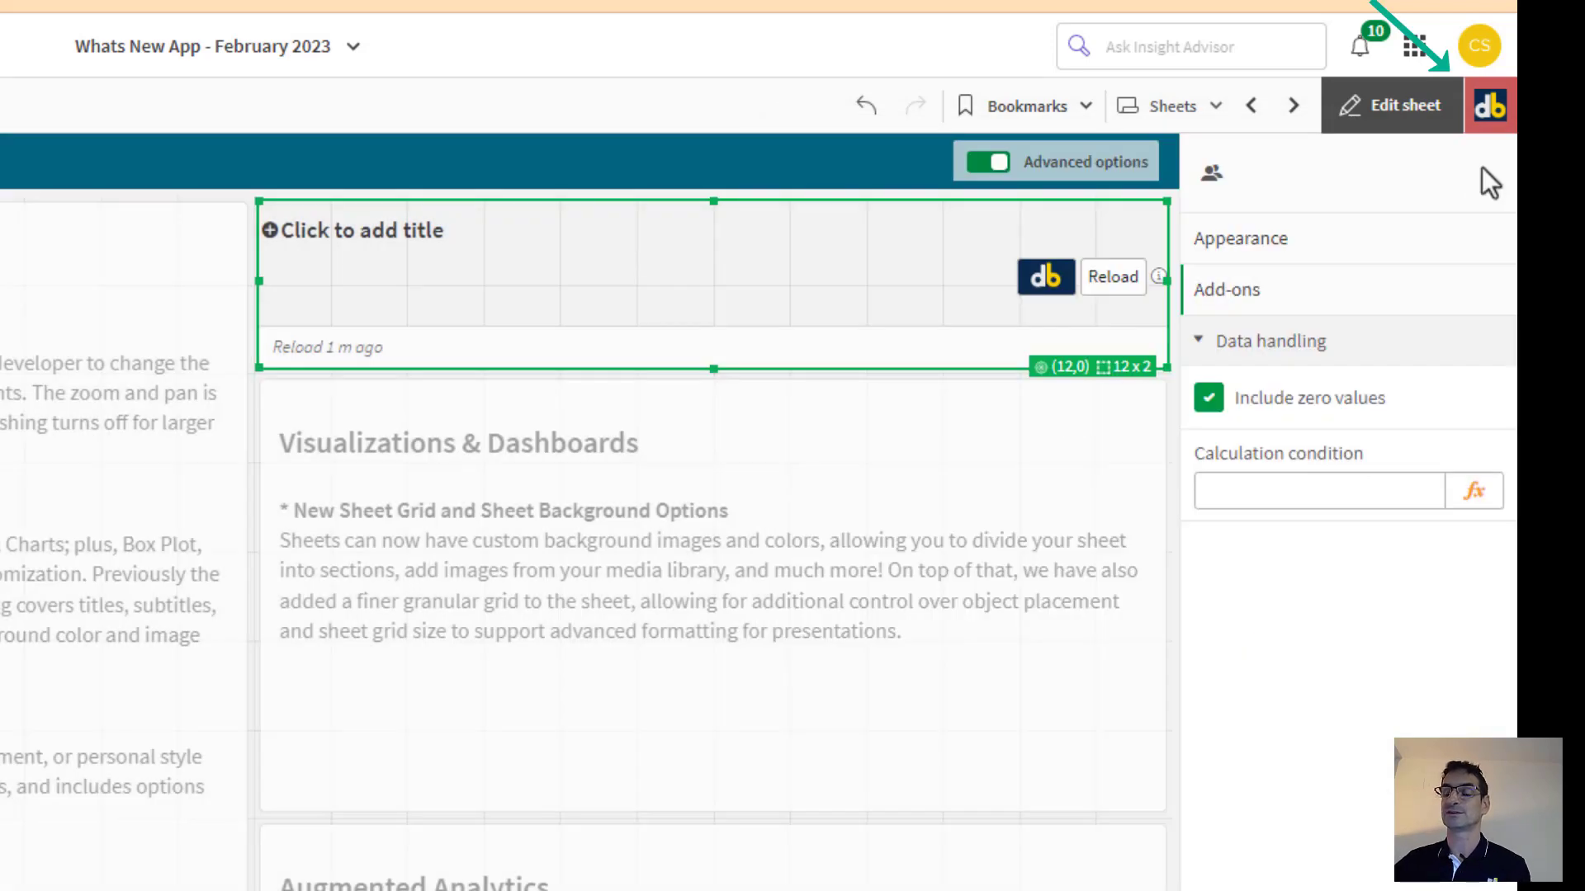
{"action": "left_click", "coordinate": [1490, 120]}
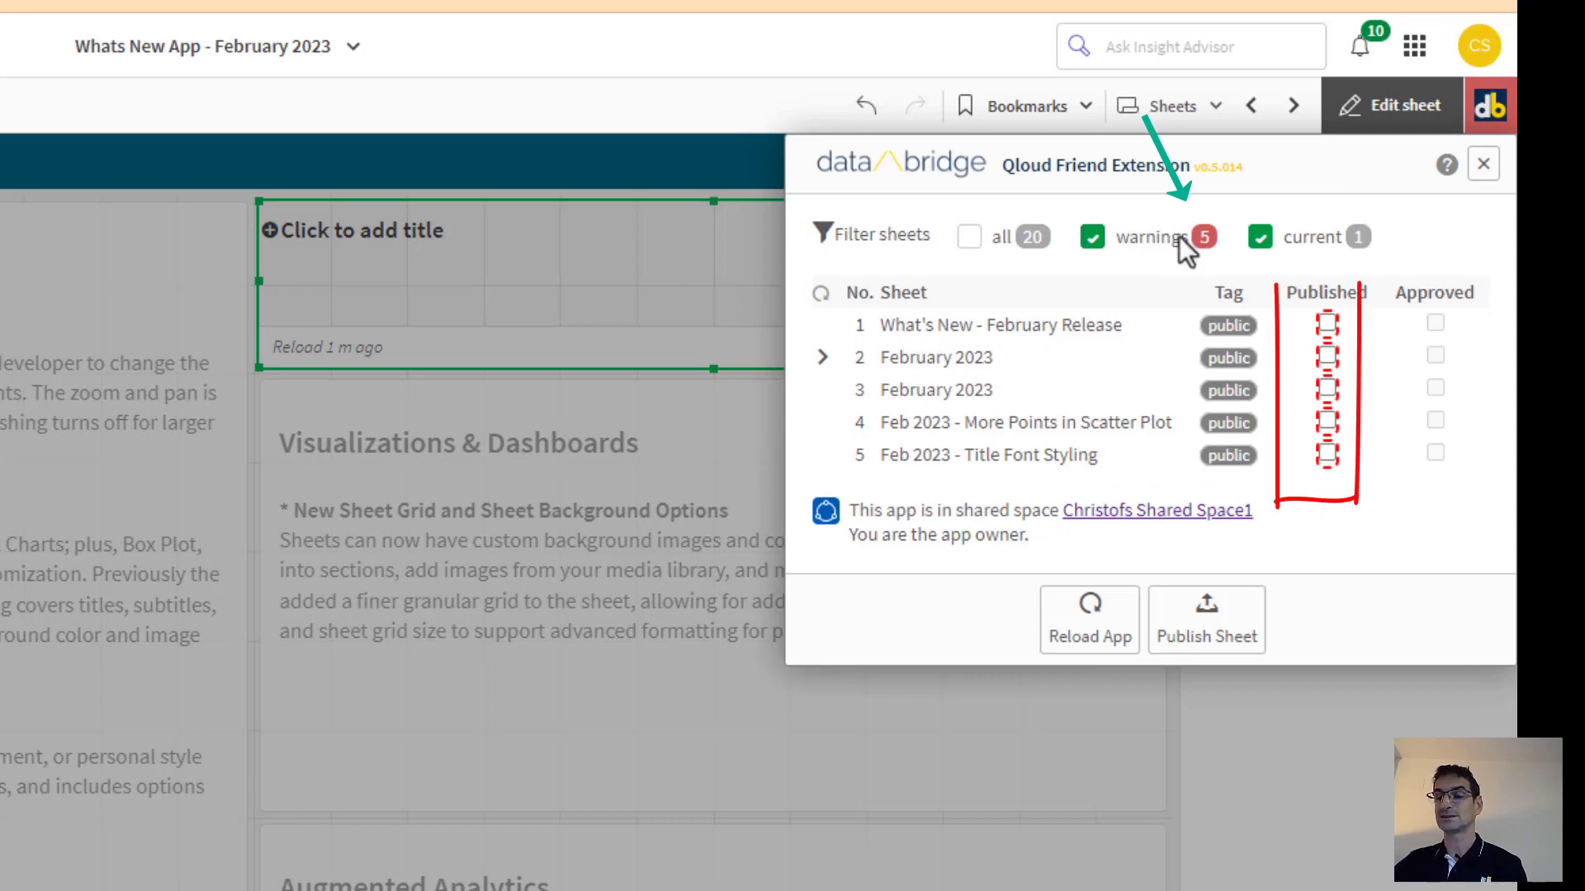
Step: List all sheets, tag sheet 6, Feb 2023 - Chart Background Color and Image, as private, and publish sheets 1 to 5
{"action": "left_click", "coordinate": [1001, 241]}
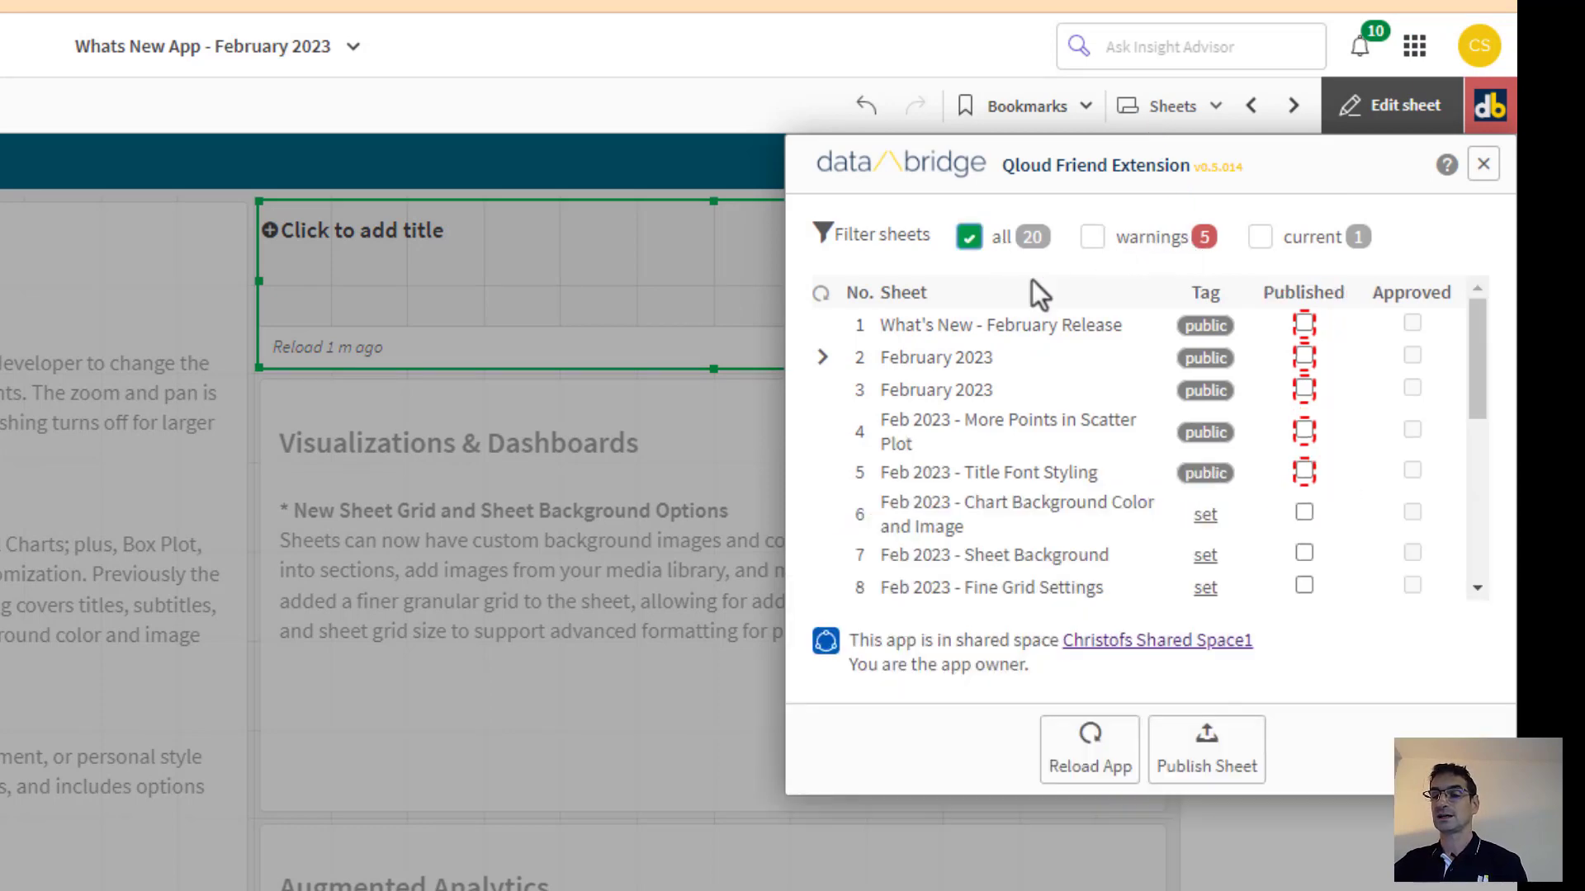
{"action": "left_click", "coordinate": [1205, 516]}
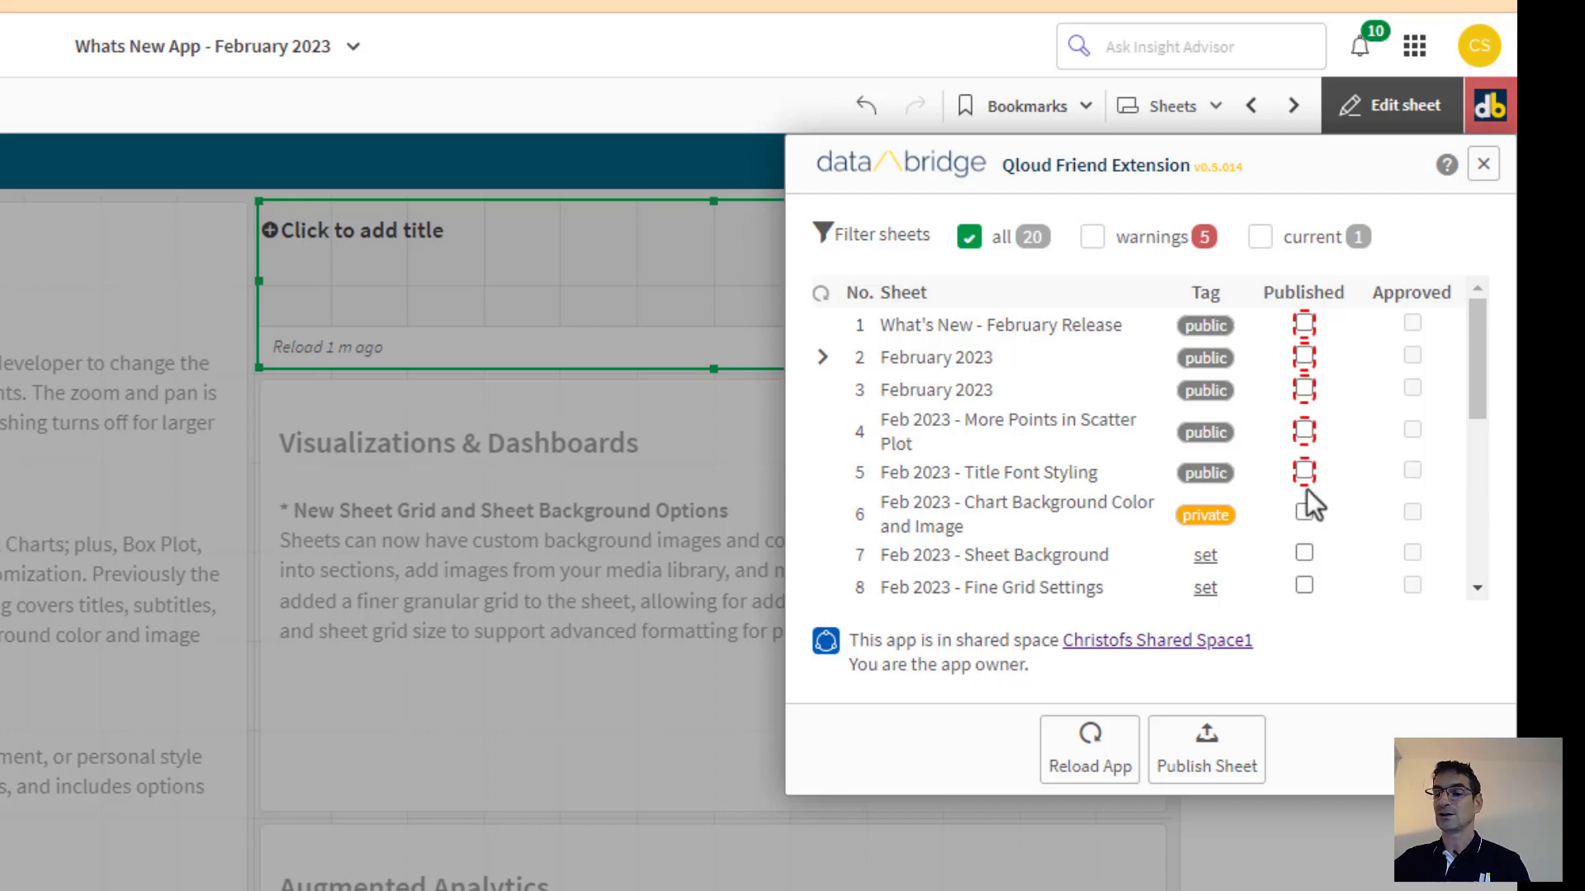
{"action": "left_click", "coordinate": [1307, 432]}
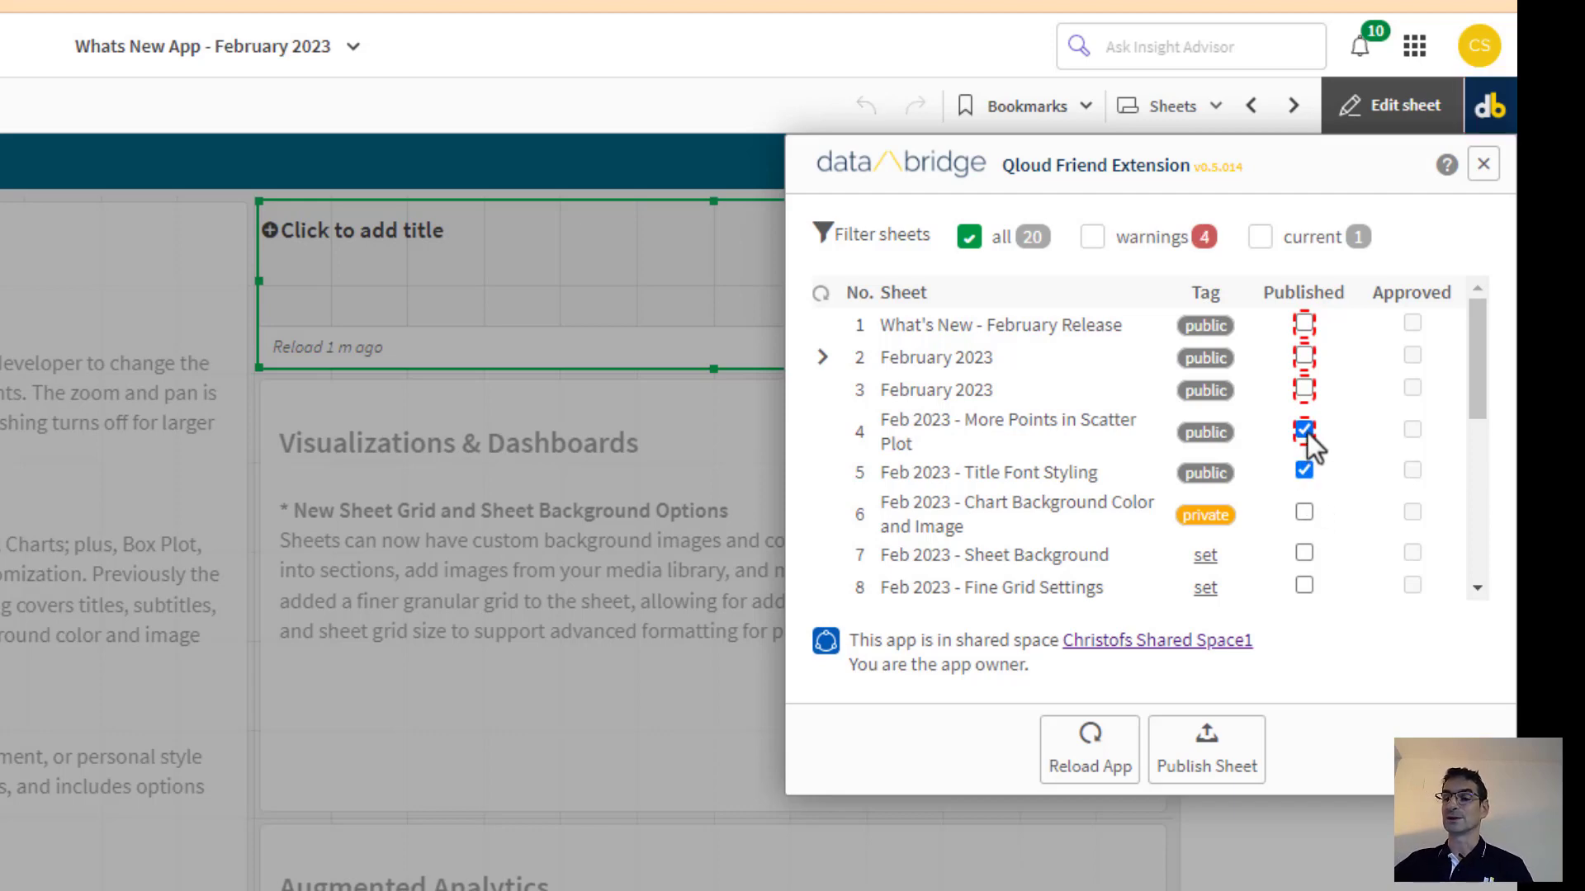
{"action": "left_click", "coordinate": [1308, 395]}
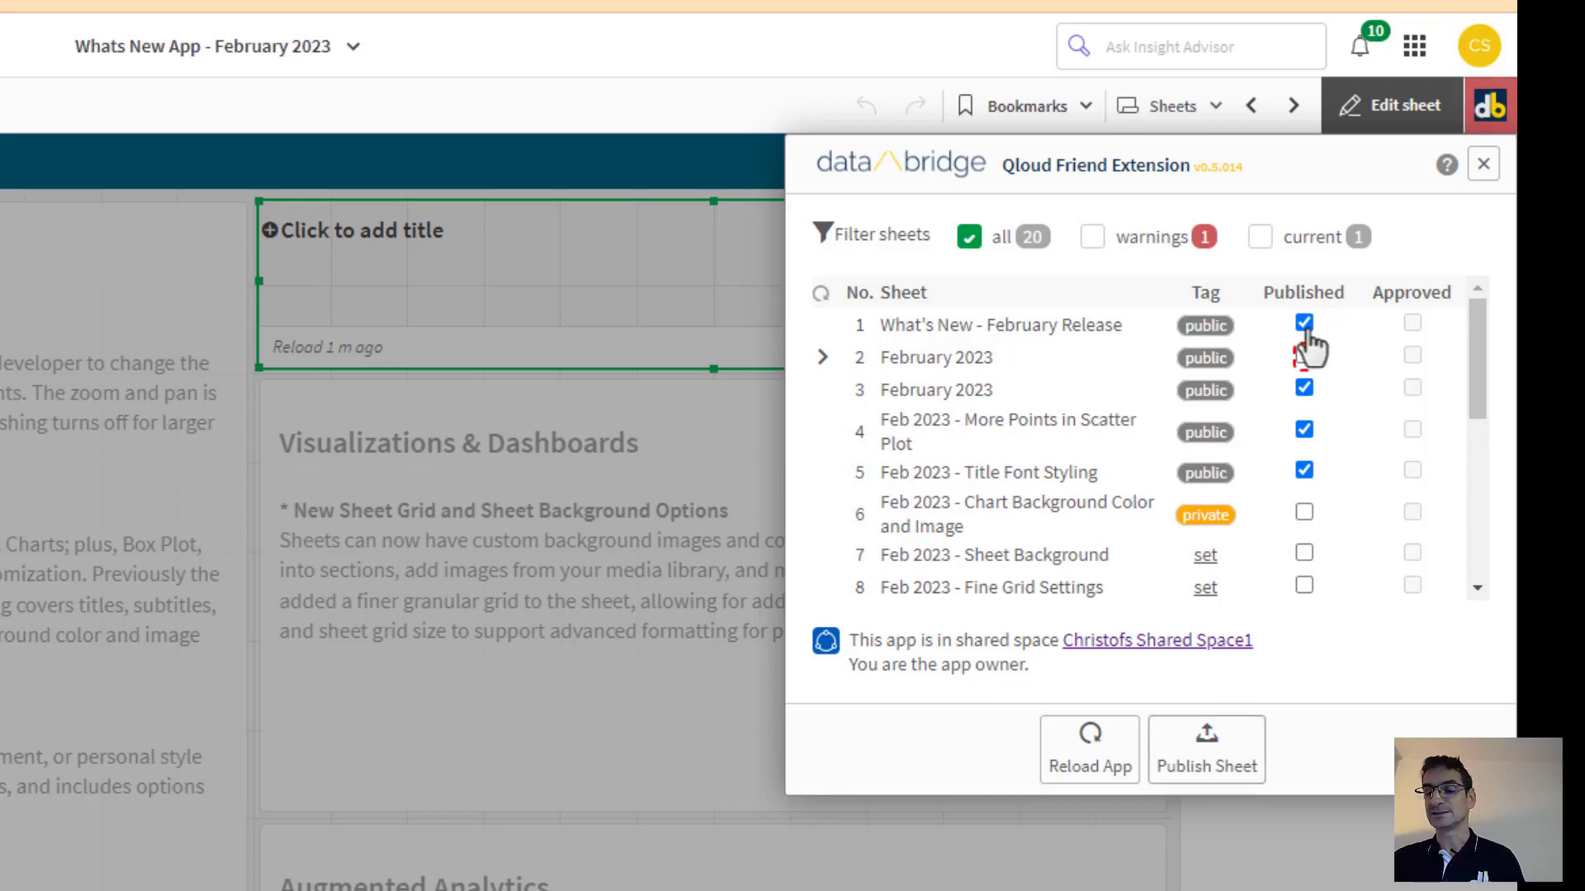
{"action": "left_click", "coordinate": [1303, 357]}
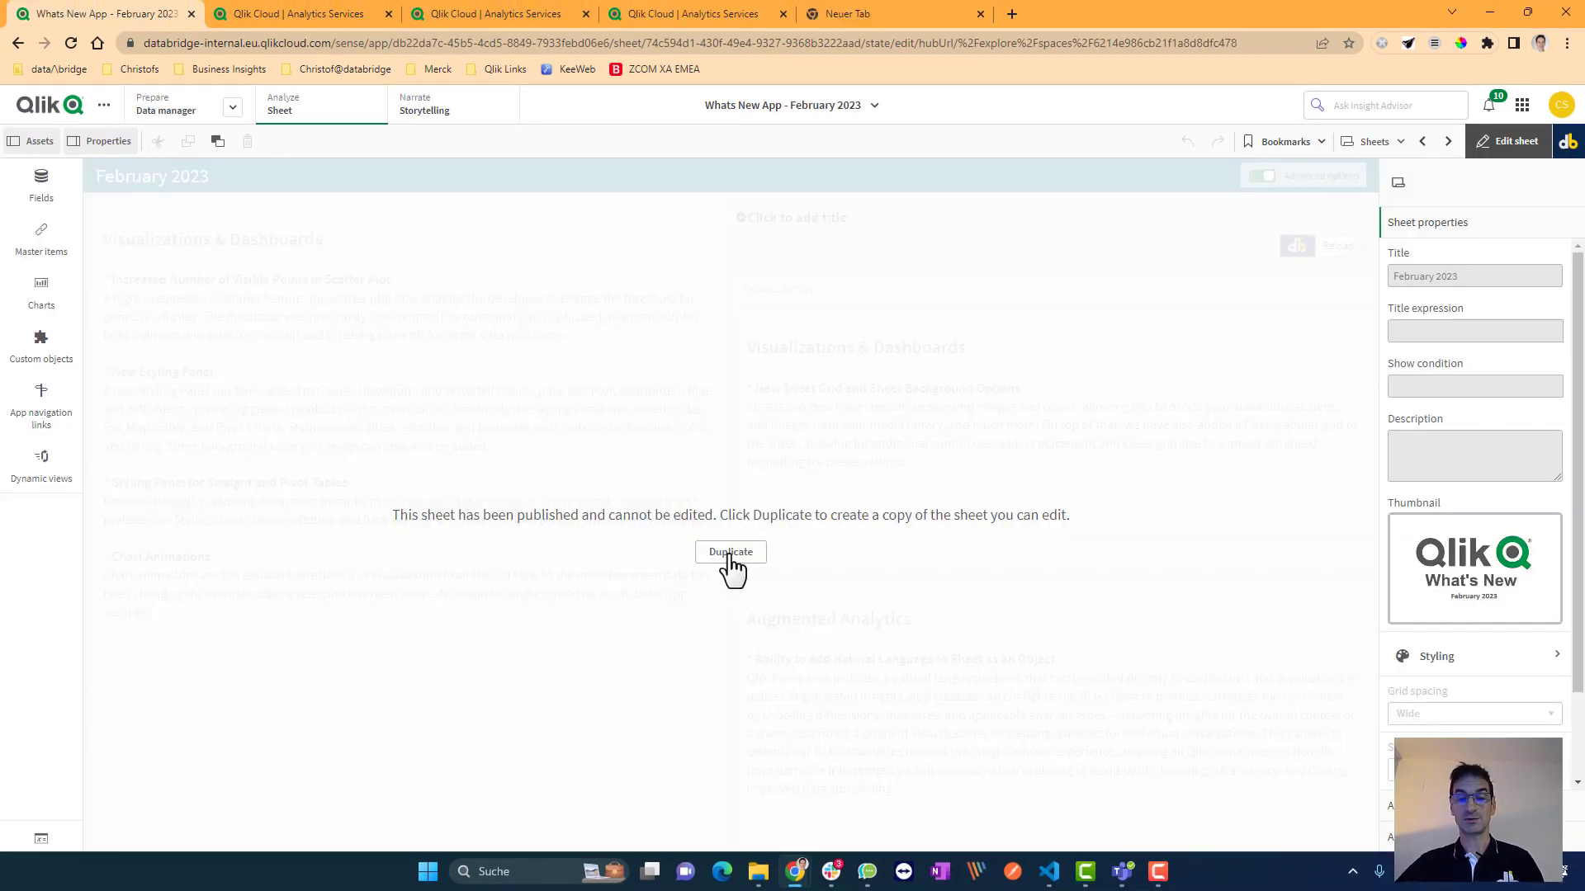
Step: Duplicate the published February 2023 sheet and delete the copy through the Qloud Friend overview
{"action": "left_click", "coordinate": [732, 569]}
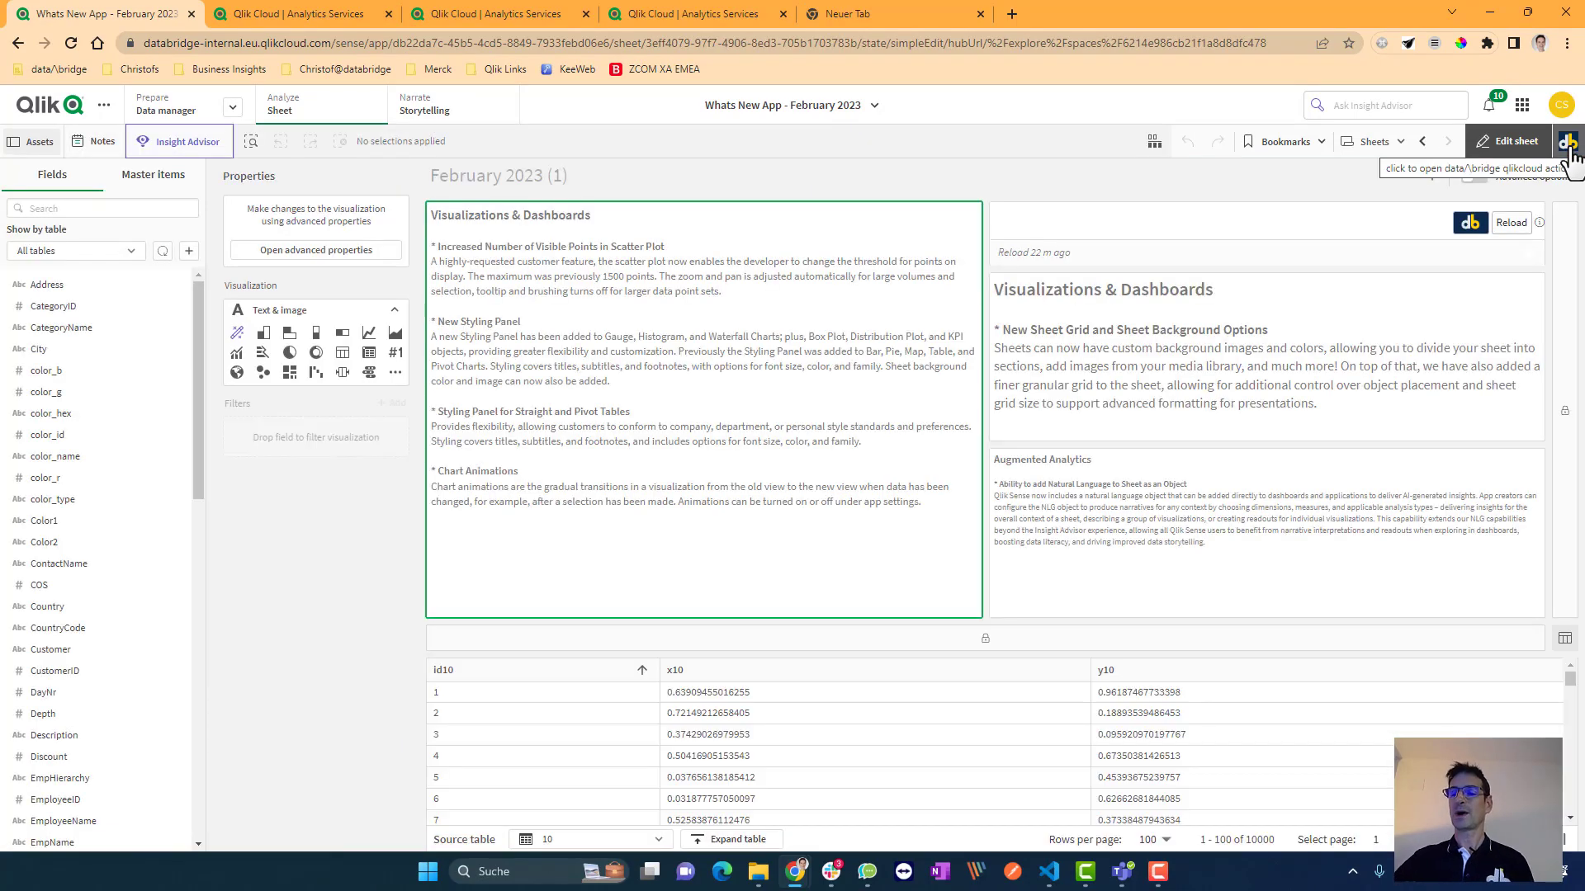
{"action": "left_click", "coordinate": [1566, 145]}
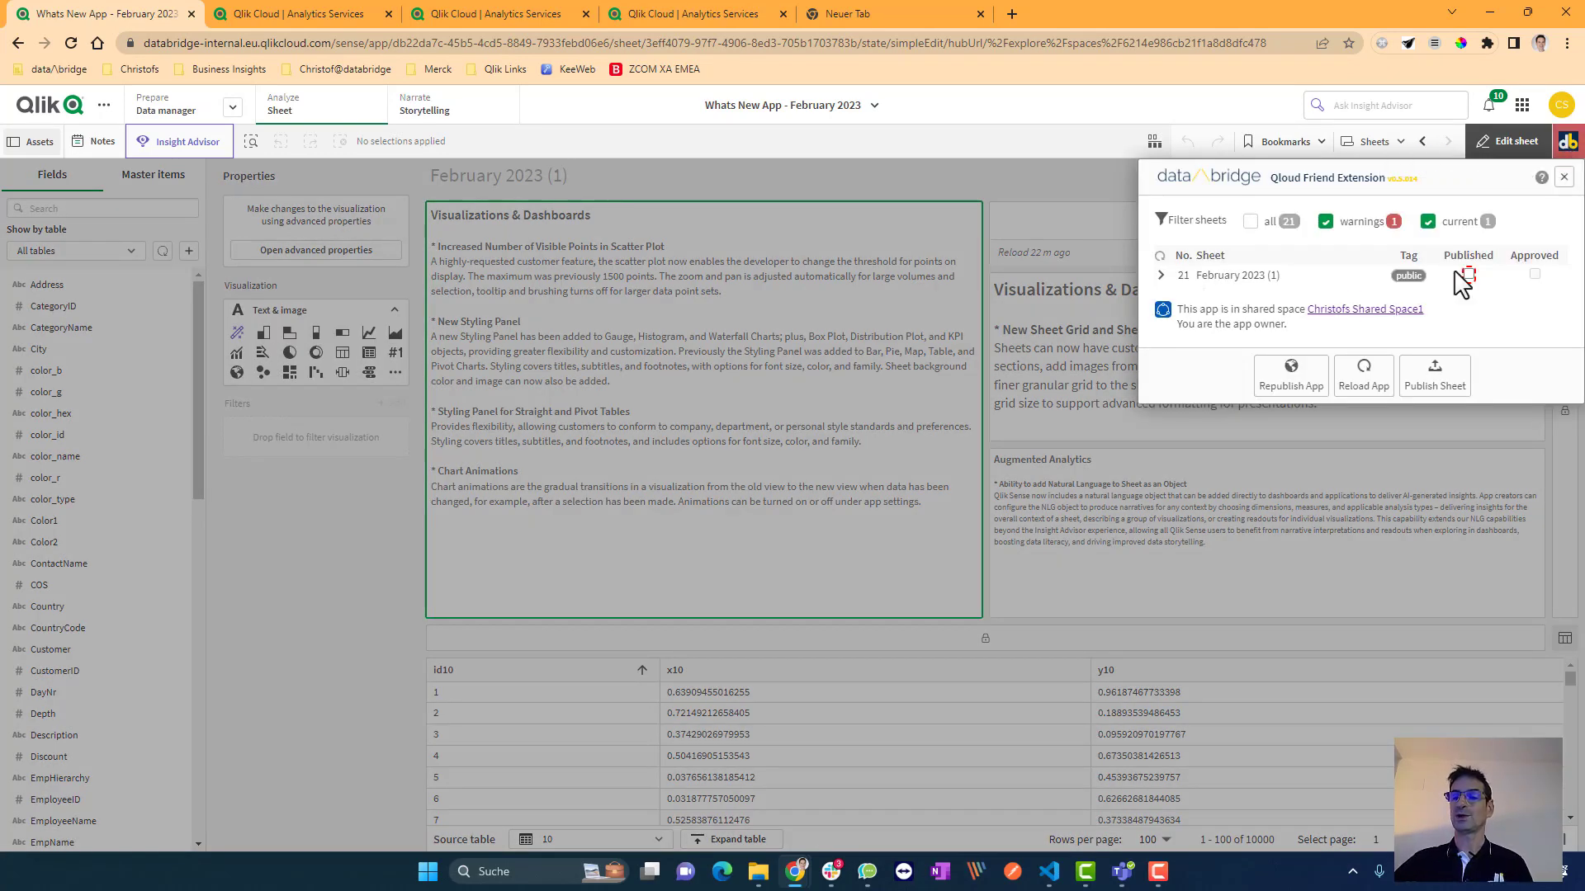
{"action": "left_click", "coordinate": [1196, 280]}
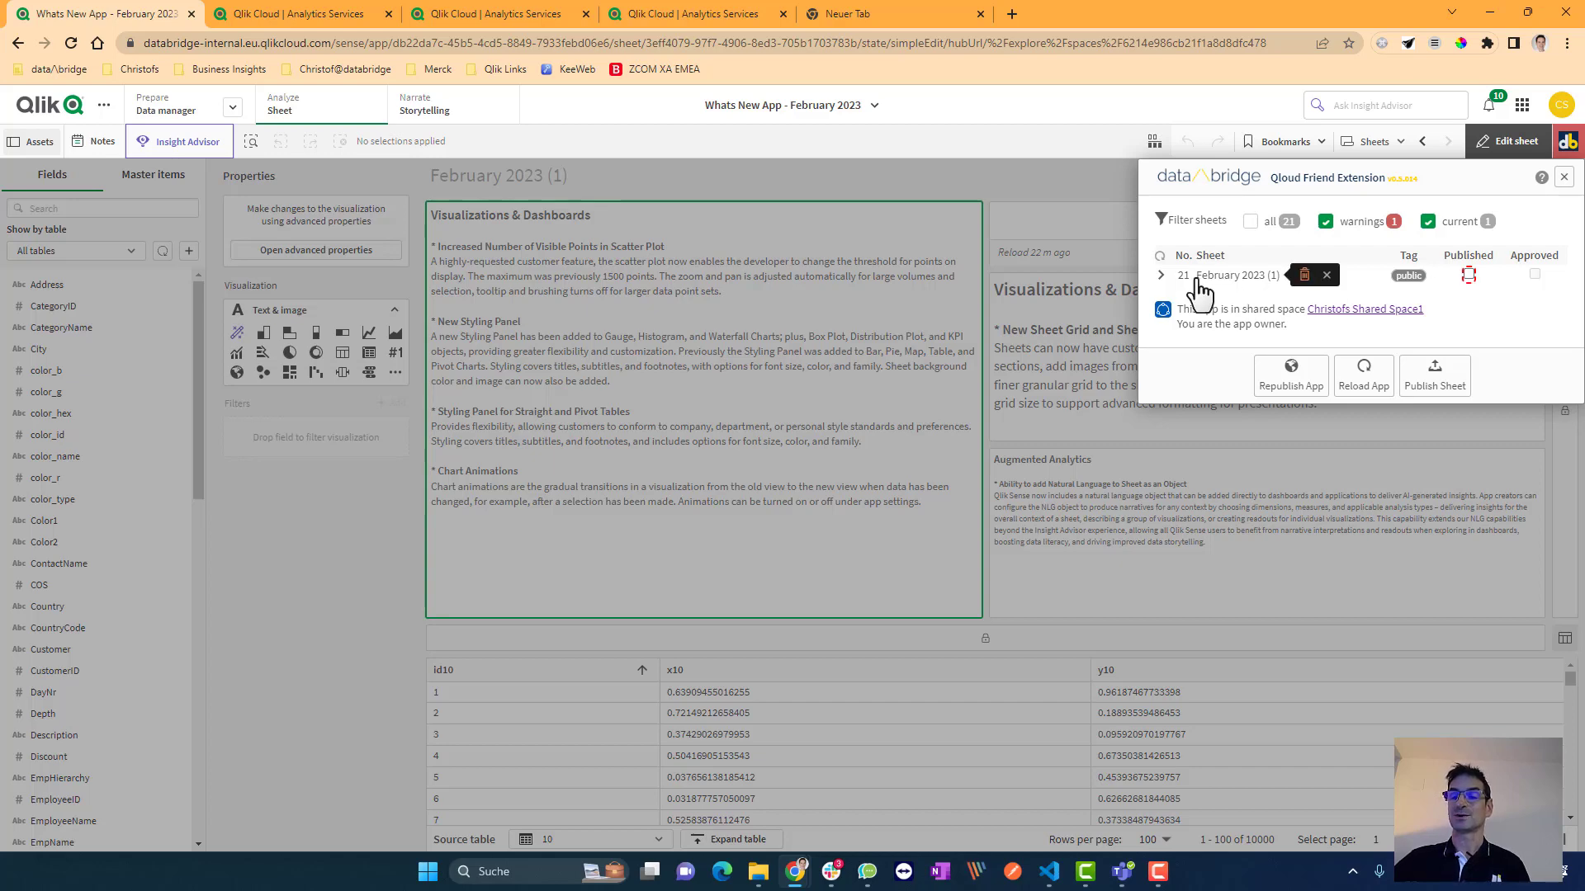
{"action": "left_click", "coordinate": [1304, 277]}
{"action": "left_click", "coordinate": [1395, 275]}
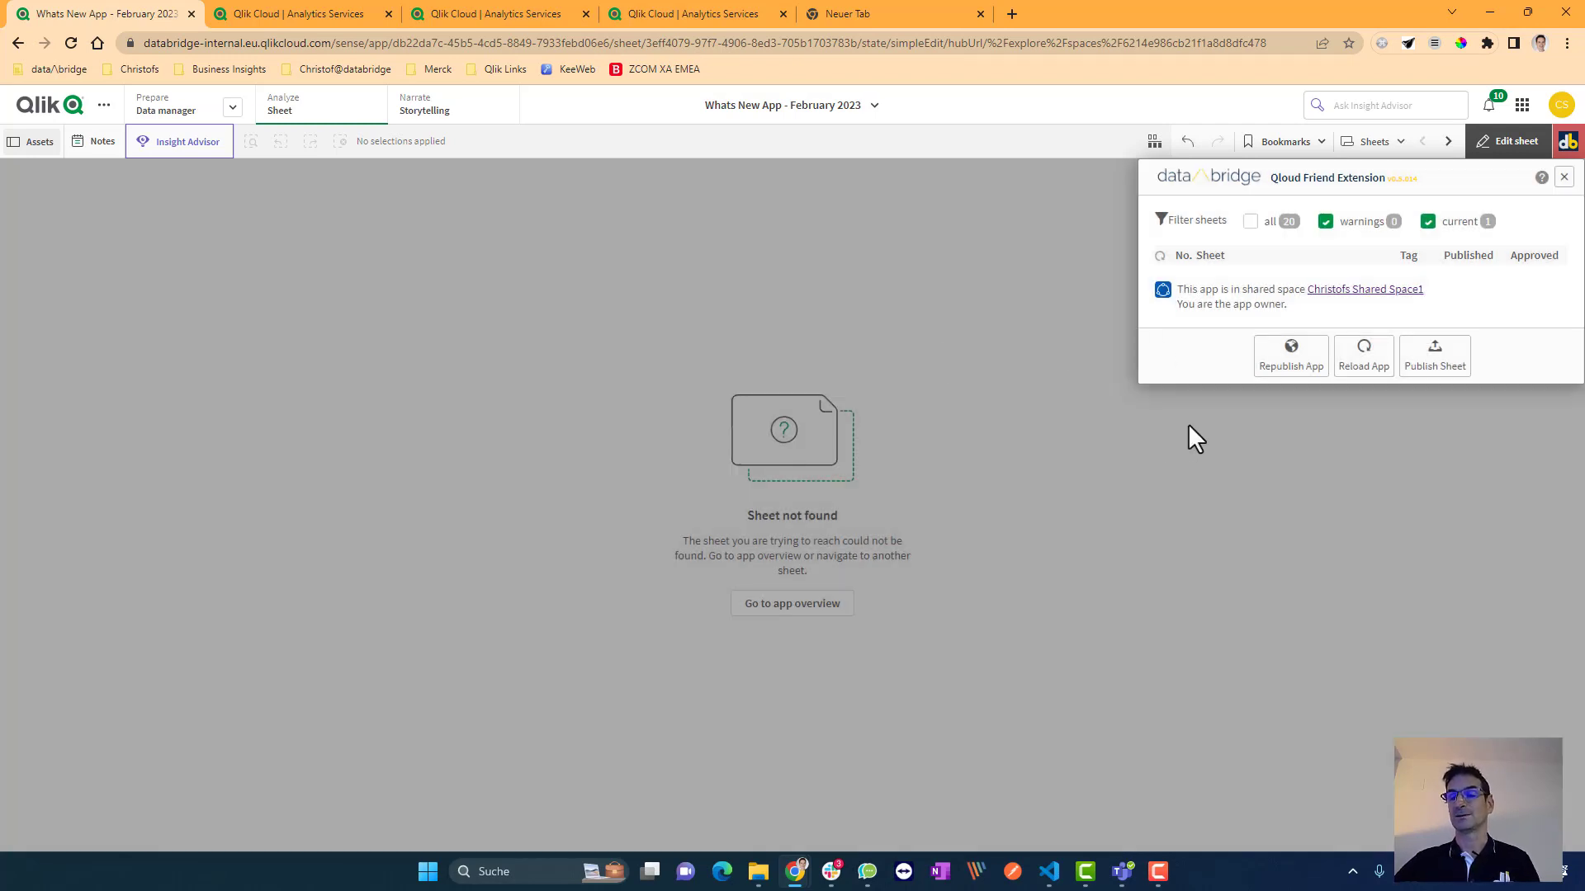
Step: Go to published sheet 2, February 2023, from the full Qloud Friend sheet list and check it out for editing
{"action": "left_click", "coordinate": [1265, 223]}
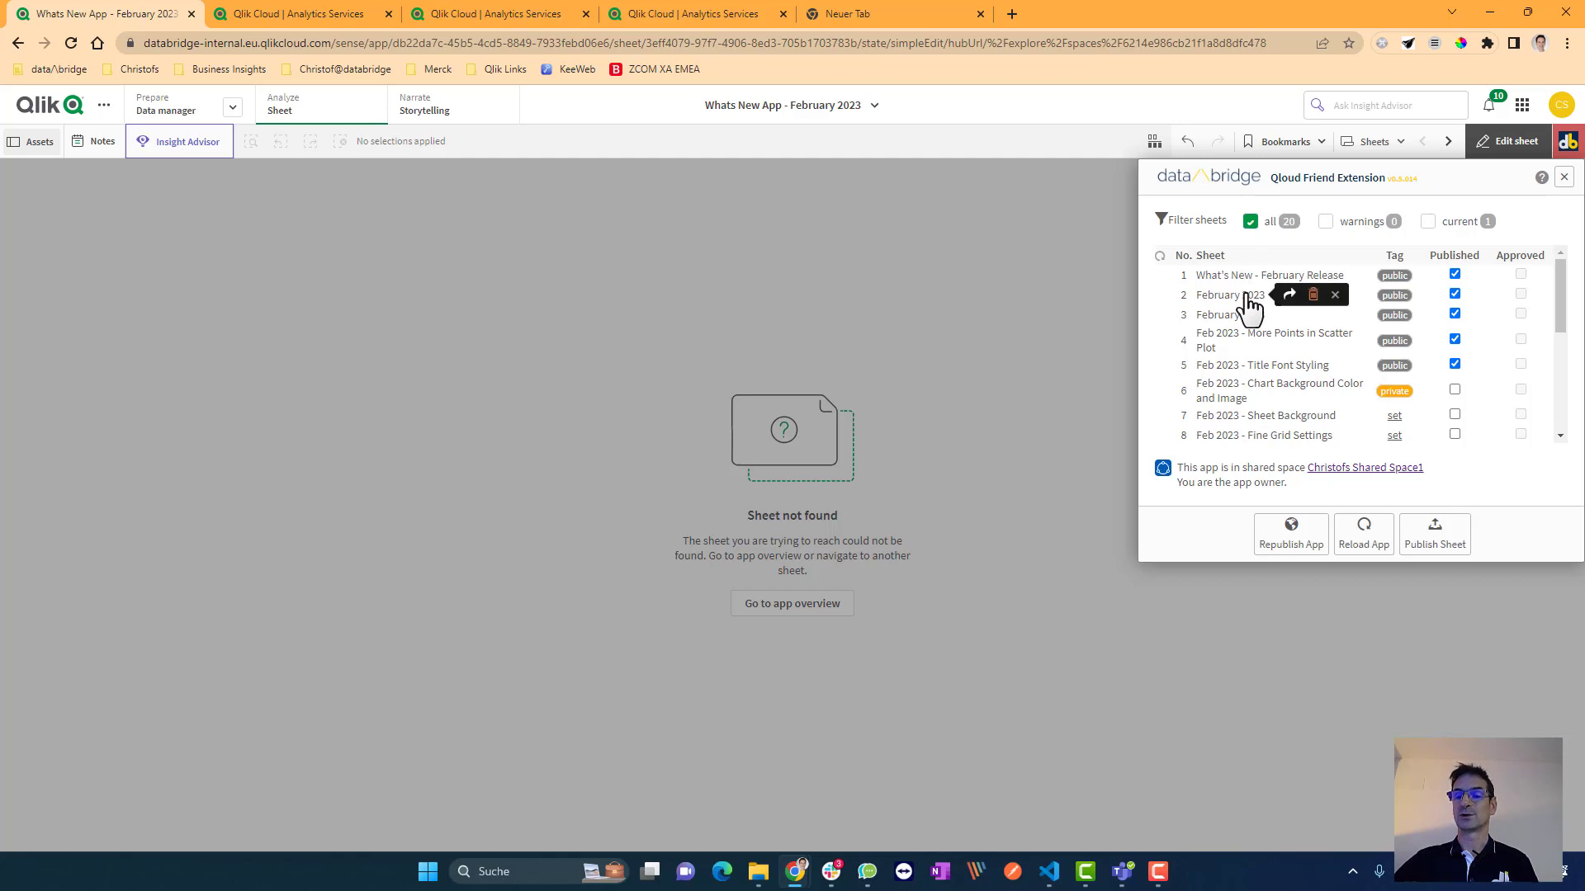
{"action": "left_click", "coordinate": [1282, 297]}
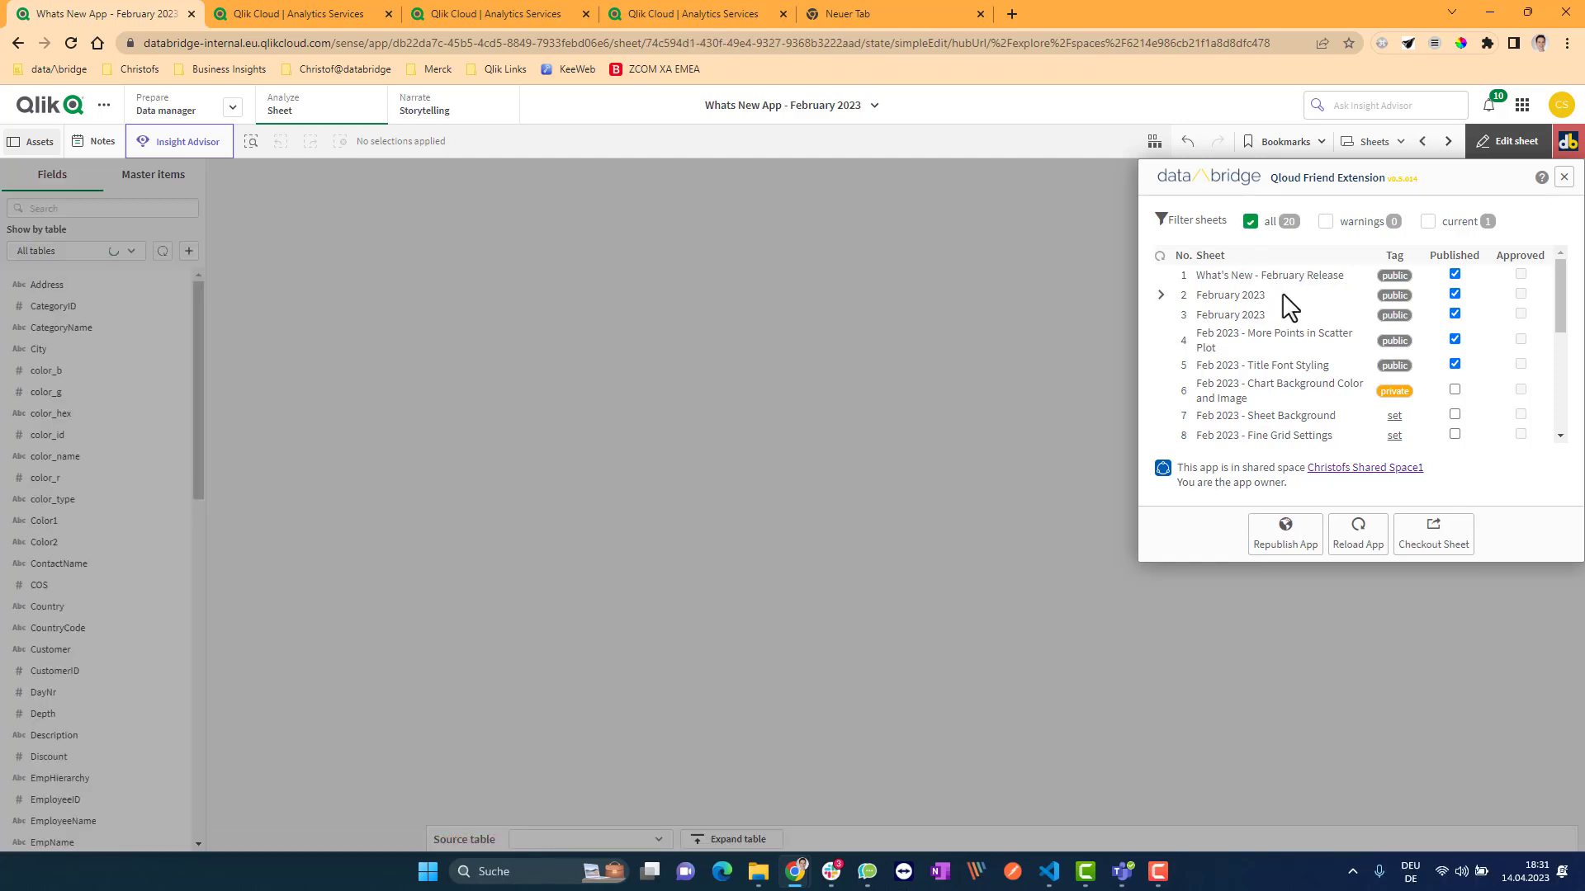
{"action": "left_click", "coordinate": [1516, 161]}
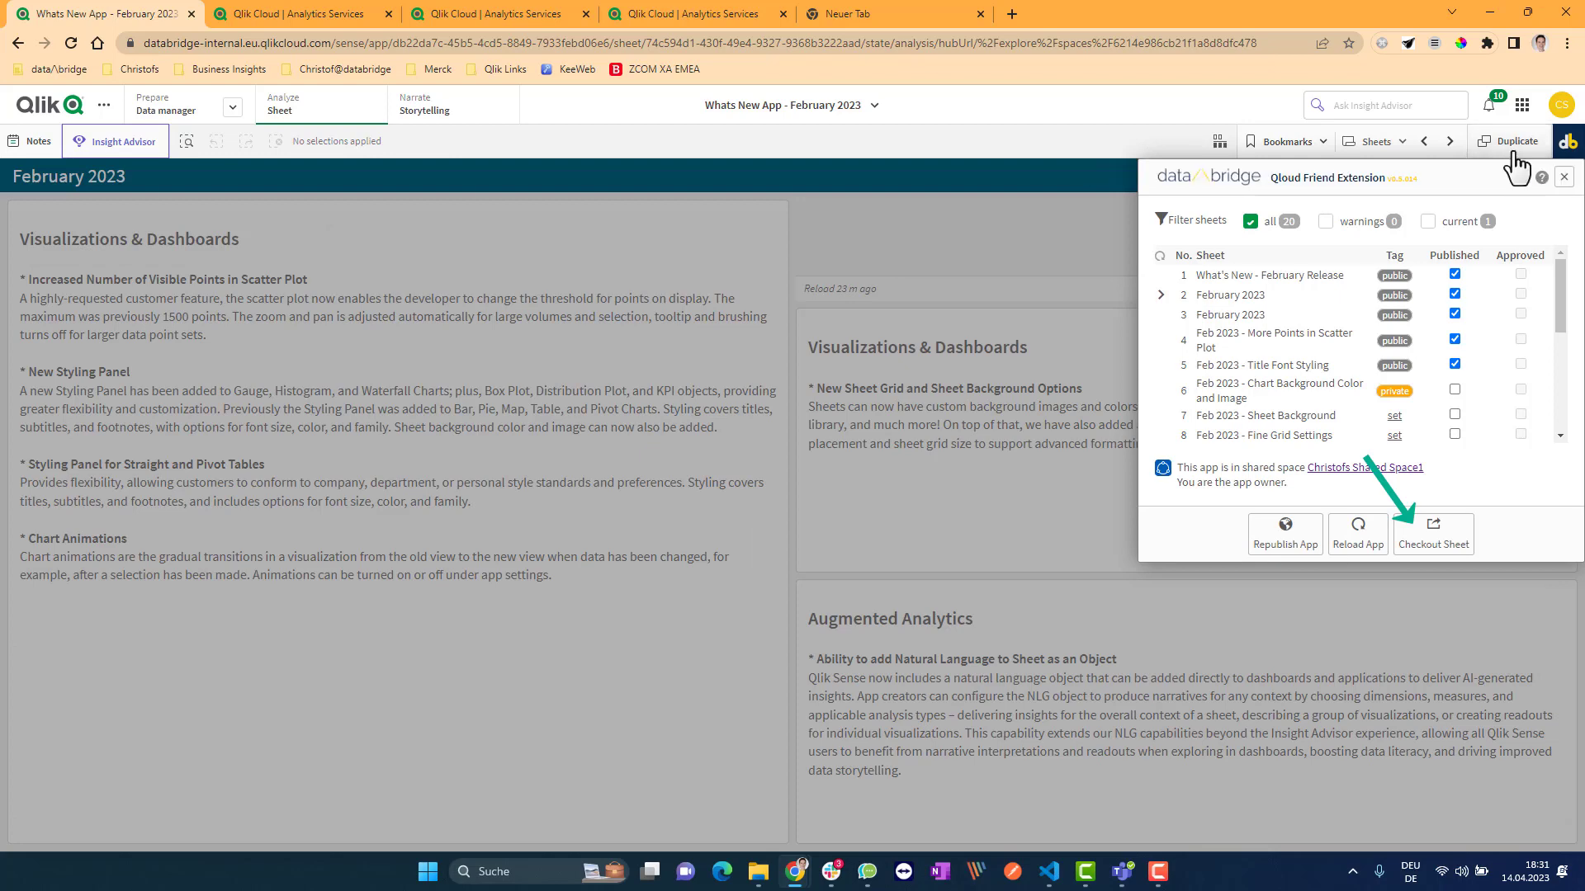
{"action": "left_click", "coordinate": [1436, 545]}
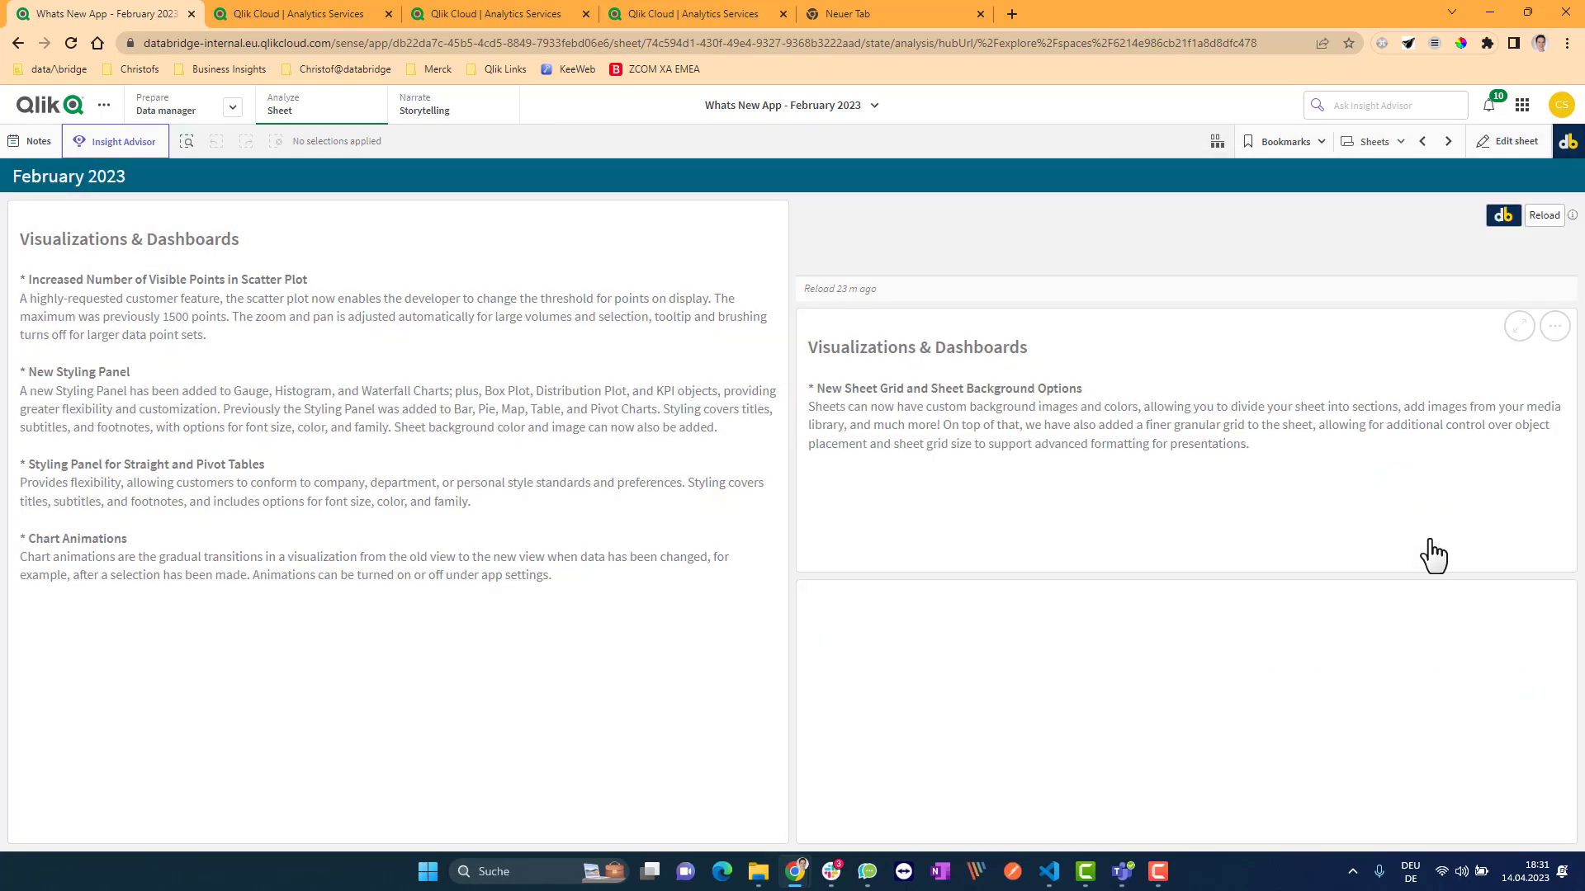
Step: Publish the checked-out February 2023 sheet again and reopen the Qloud Friend overview to check its published state
{"action": "left_click", "coordinate": [1566, 142]}
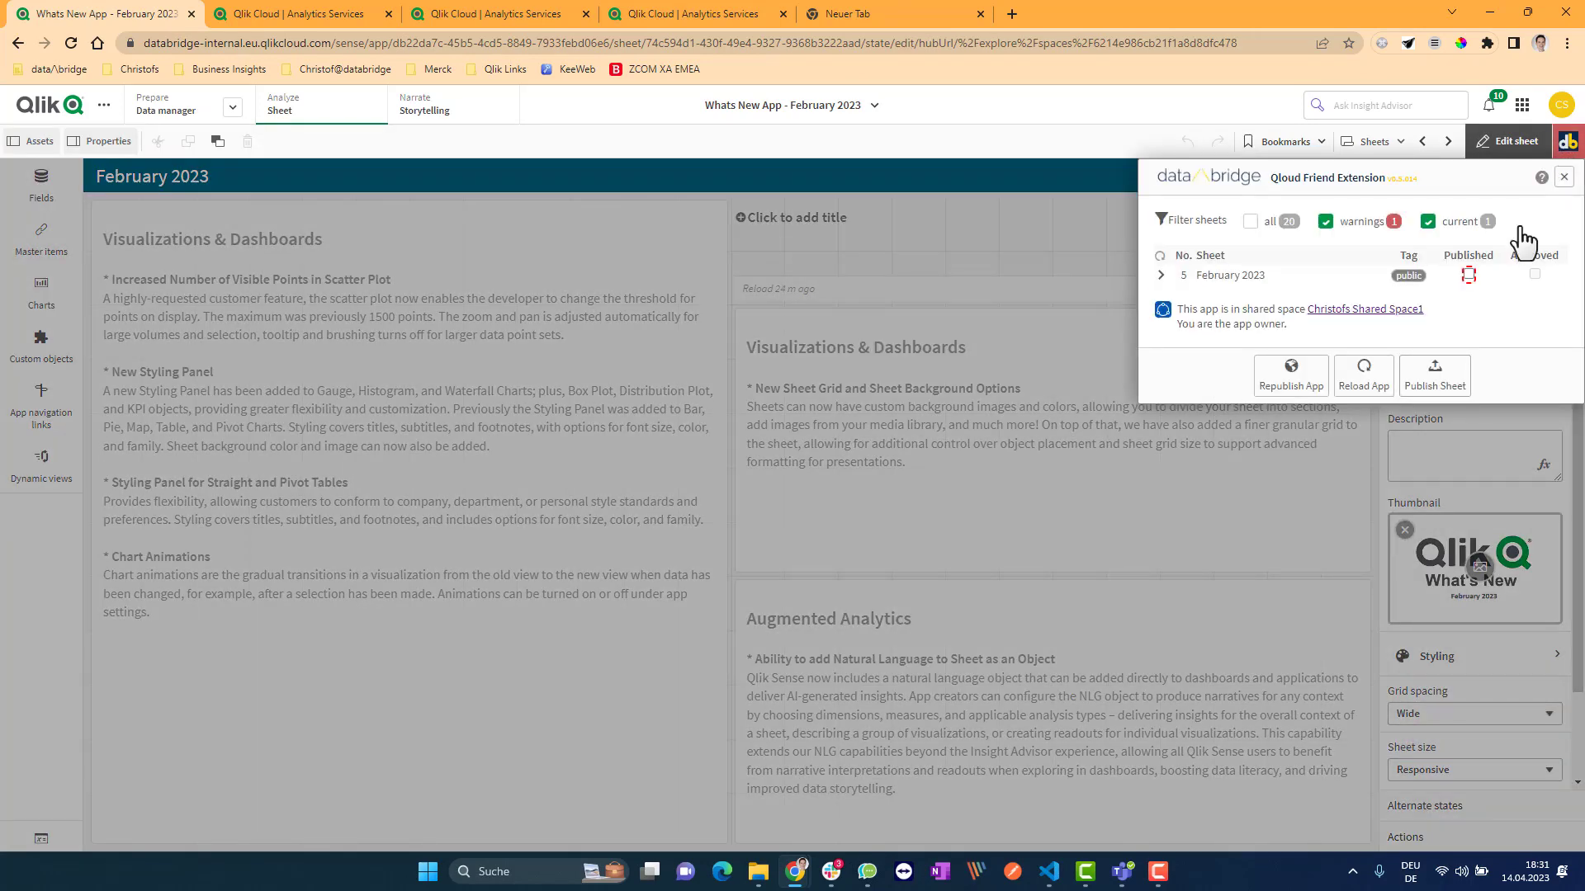
{"action": "left_click", "coordinate": [1434, 381]}
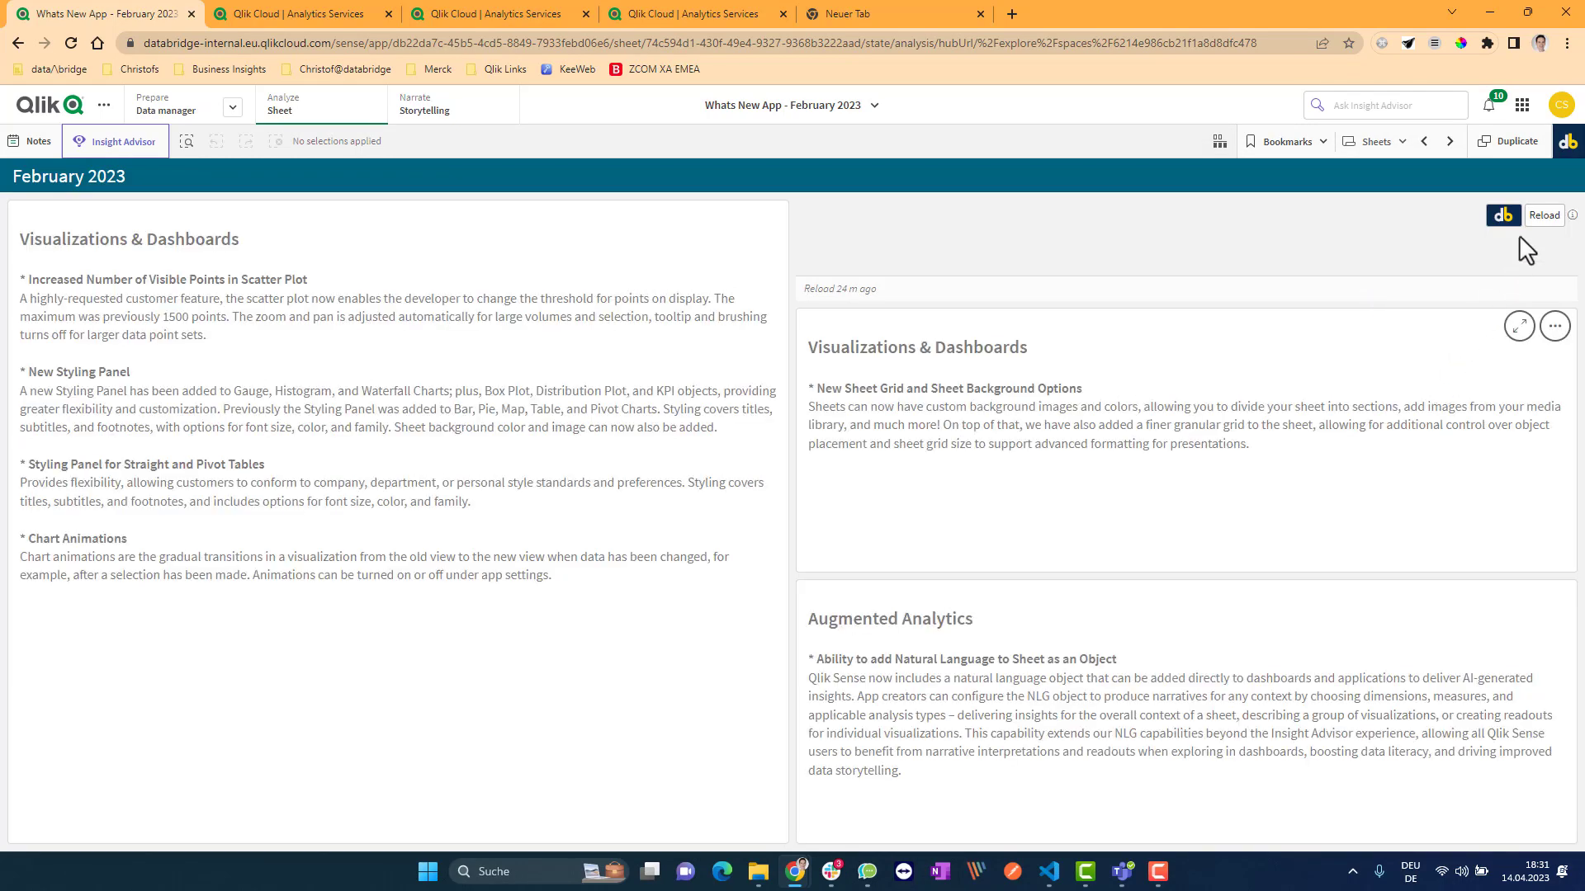
{"action": "left_click", "coordinate": [1567, 142]}
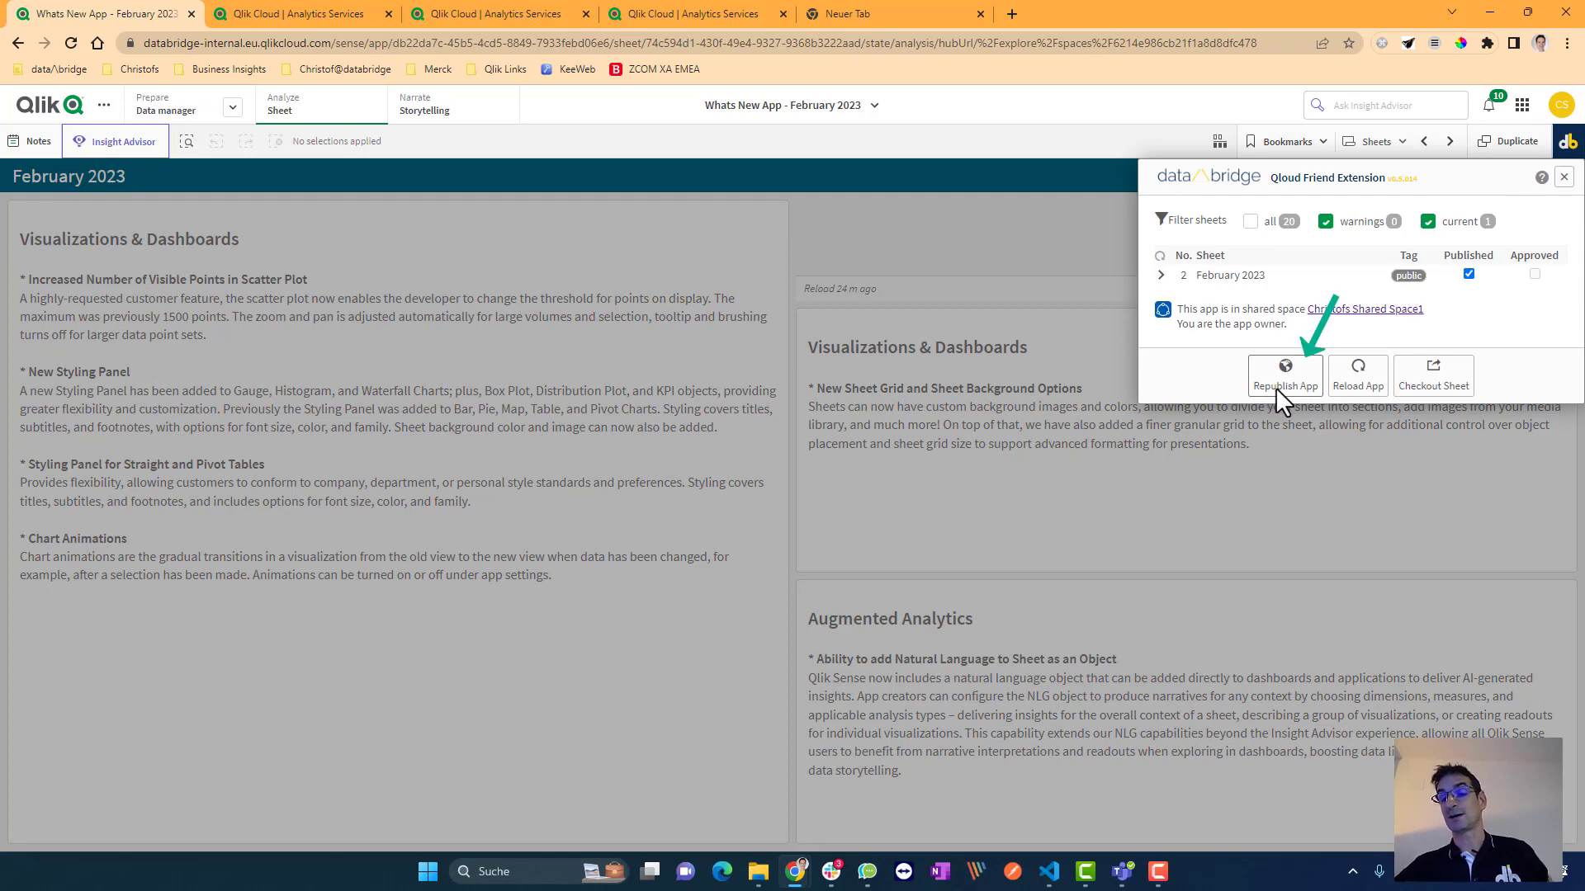
Step: Look up the managed-space copy of the app in the favorites and examine the data options for republishing, without republishing
{"action": "left_click", "coordinate": [350, 17]}
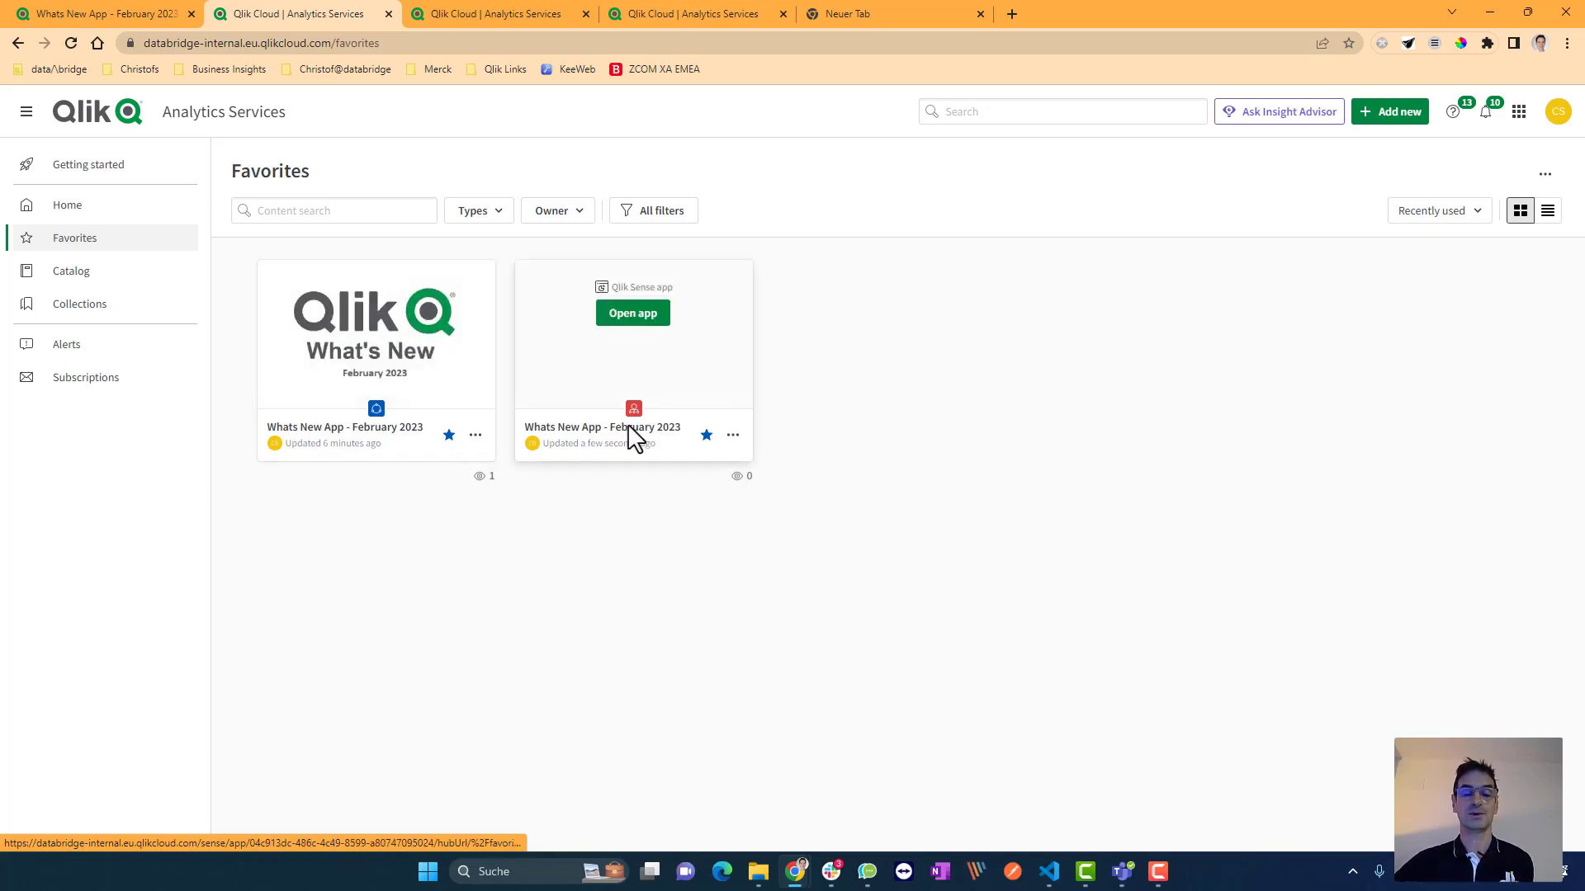
{"action": "left_click", "coordinate": [124, 18]}
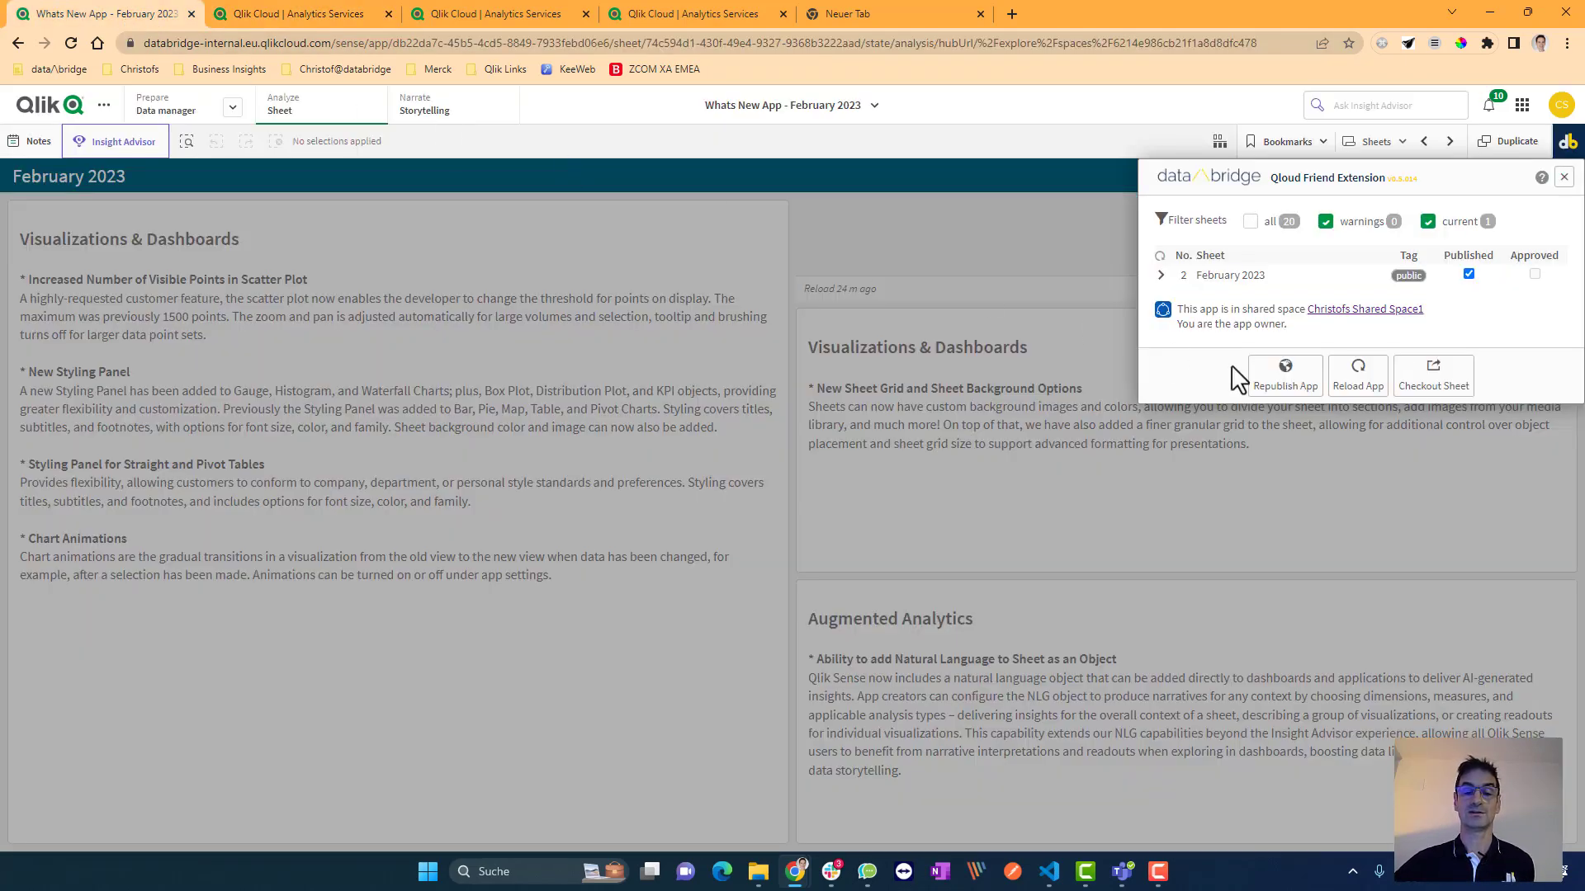
{"action": "left_click", "coordinate": [1296, 393]}
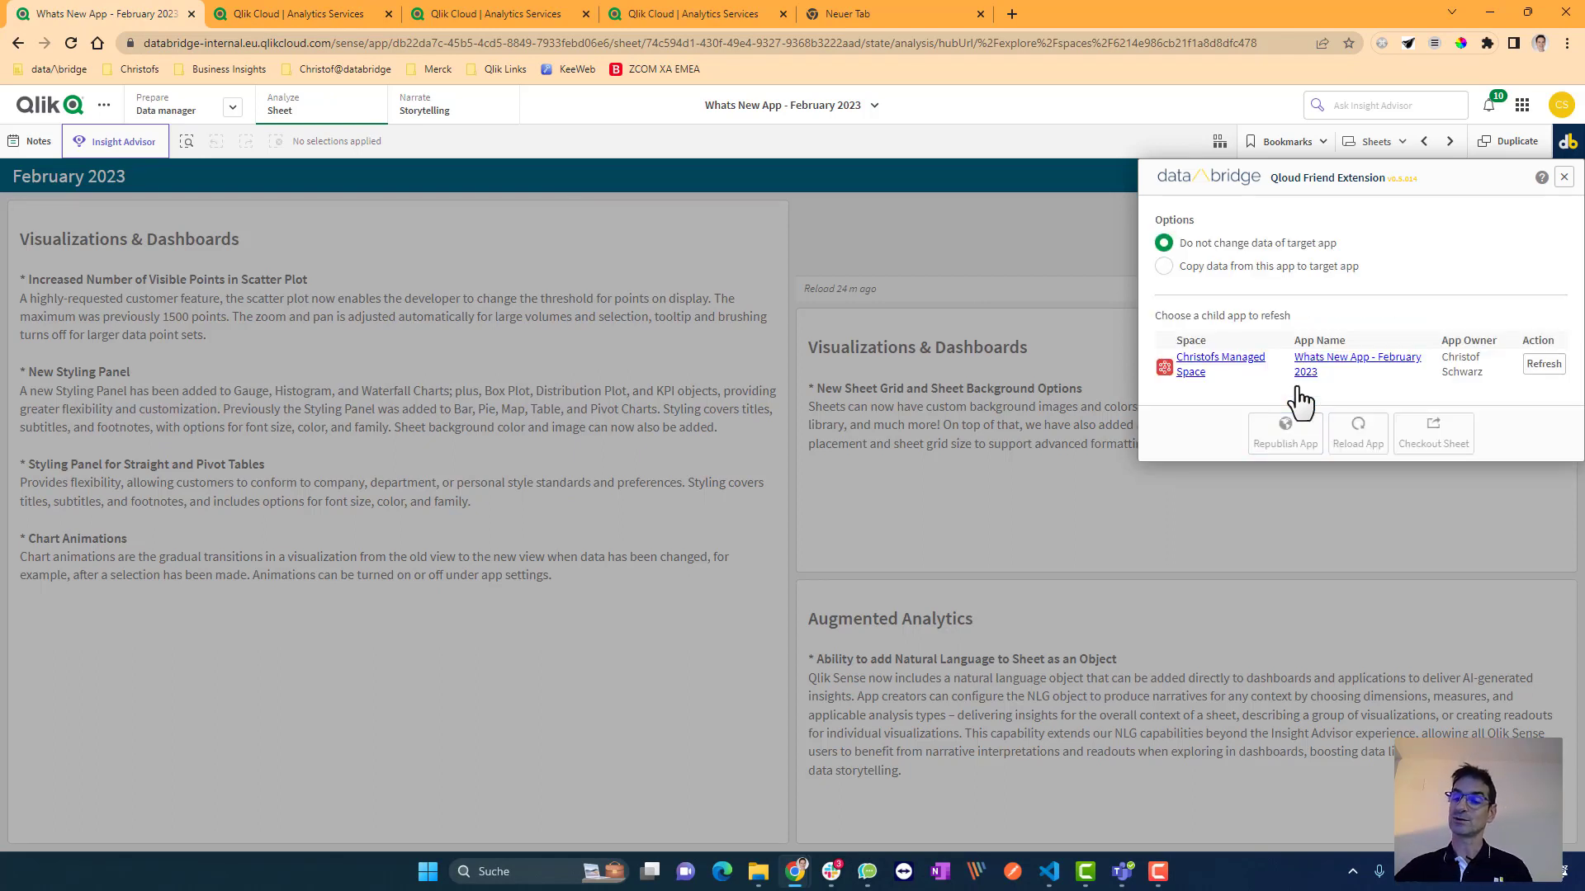
{"action": "left_click", "coordinate": [1234, 269]}
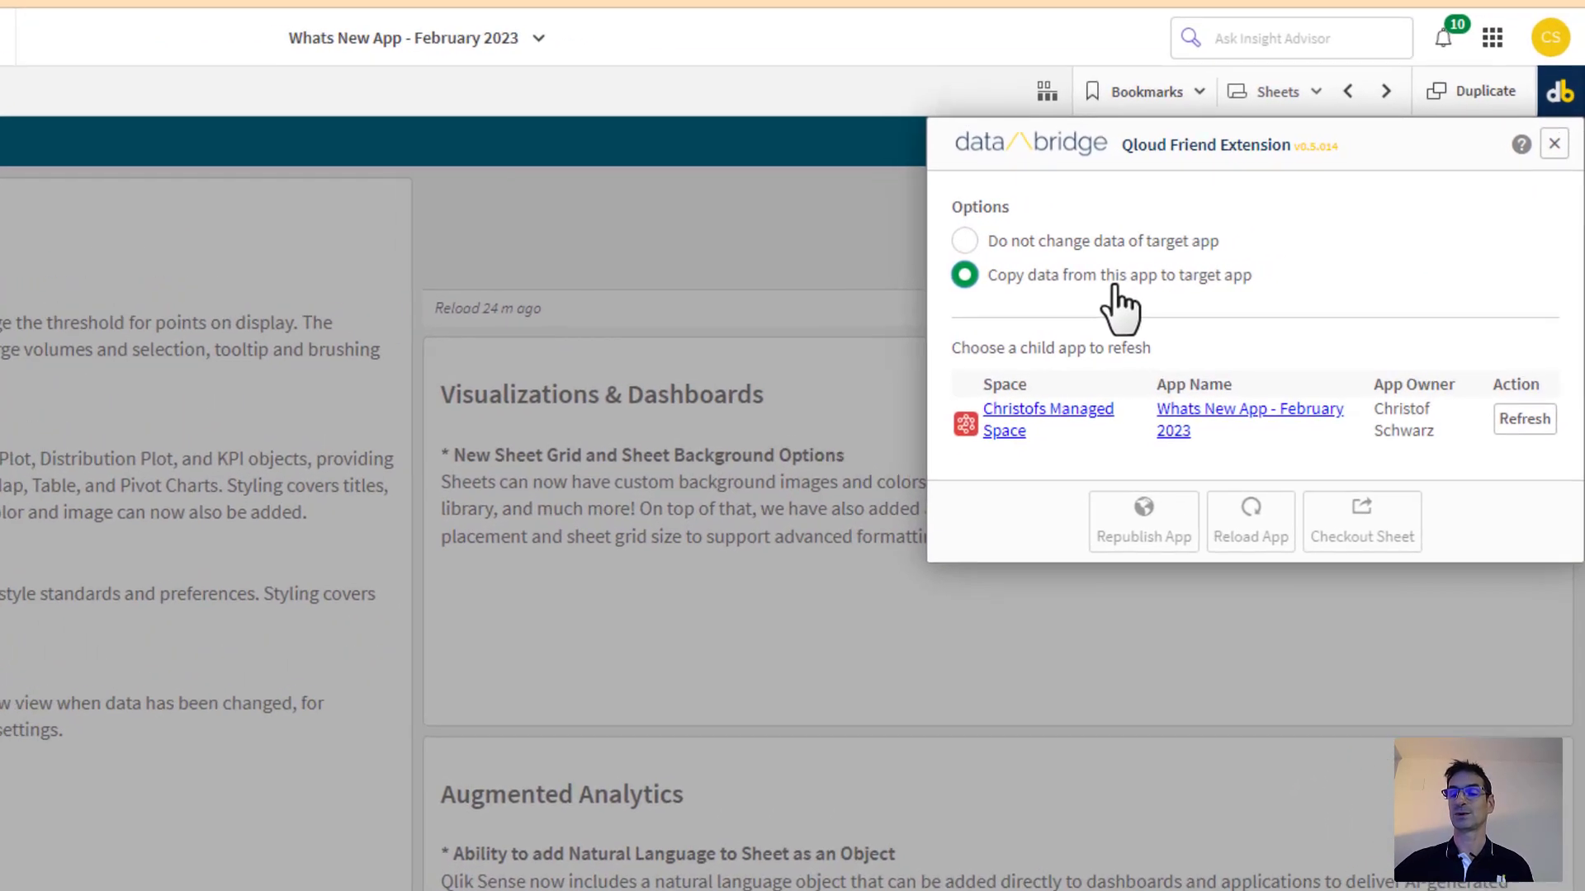
{"action": "left_click", "coordinate": [1253, 246]}
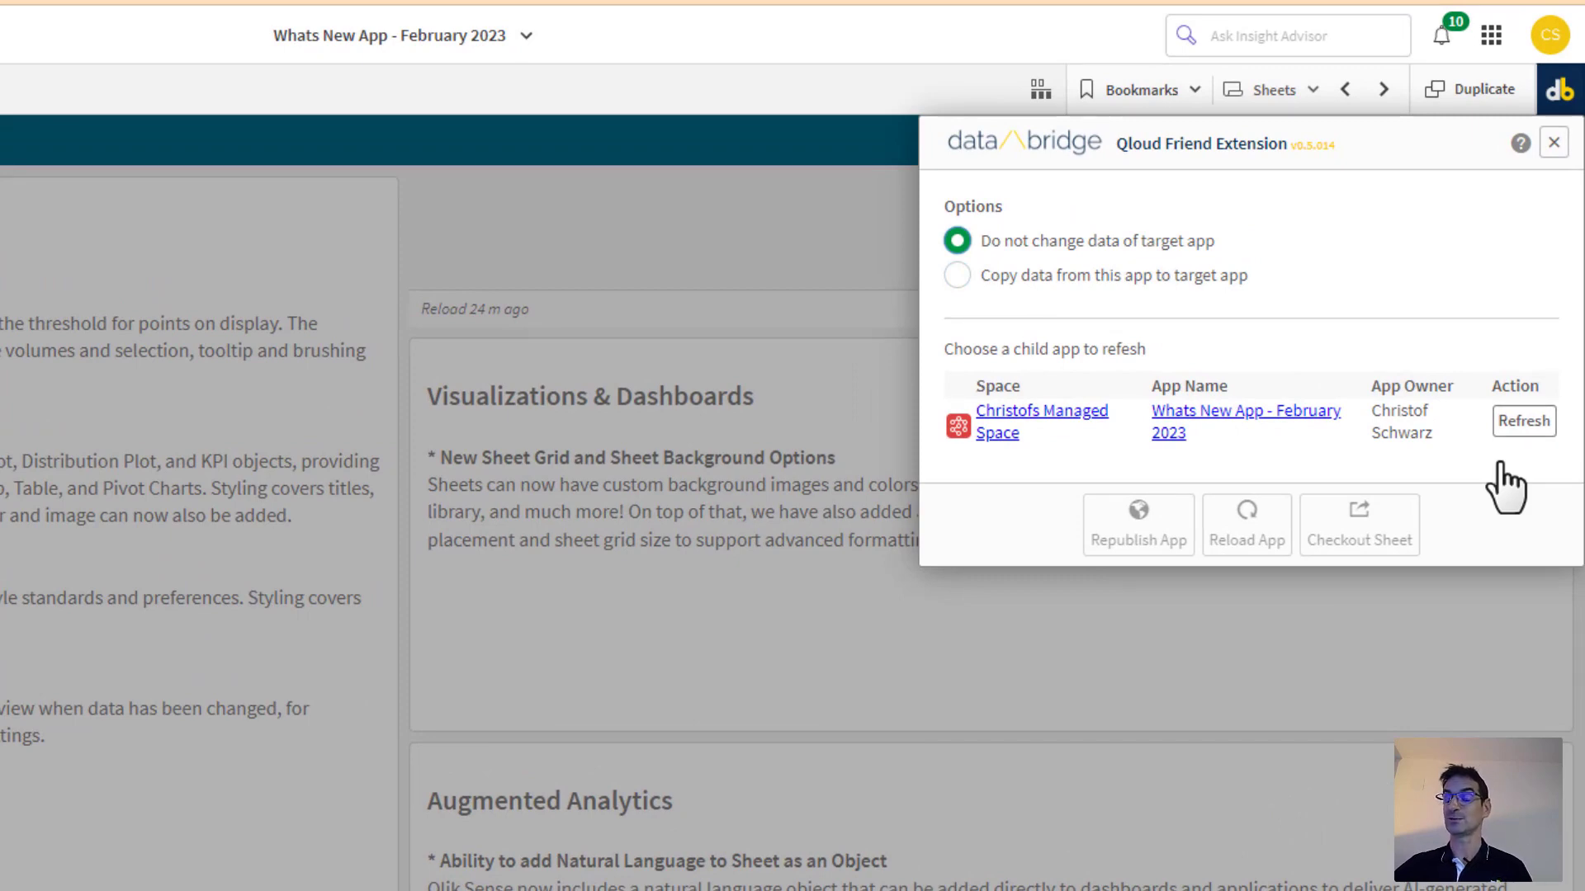
{"action": "left_click", "coordinate": [1554, 143]}
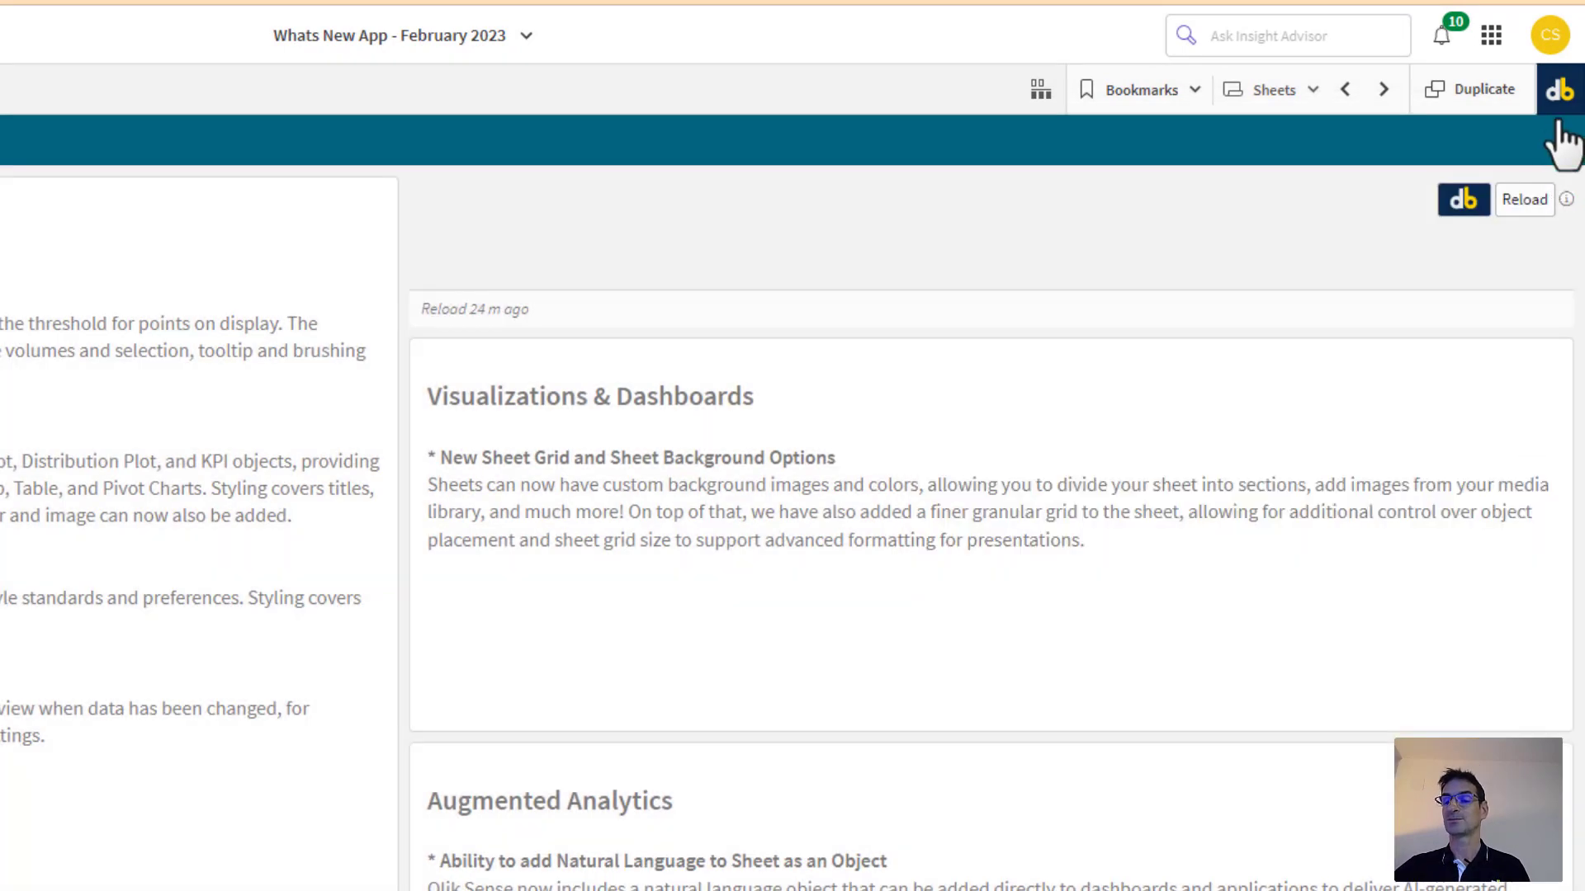
Step: Unpublish the February 2023 sheet, check how the republish options respond, and publish the sheet again
{"action": "left_click", "coordinate": [1560, 92]}
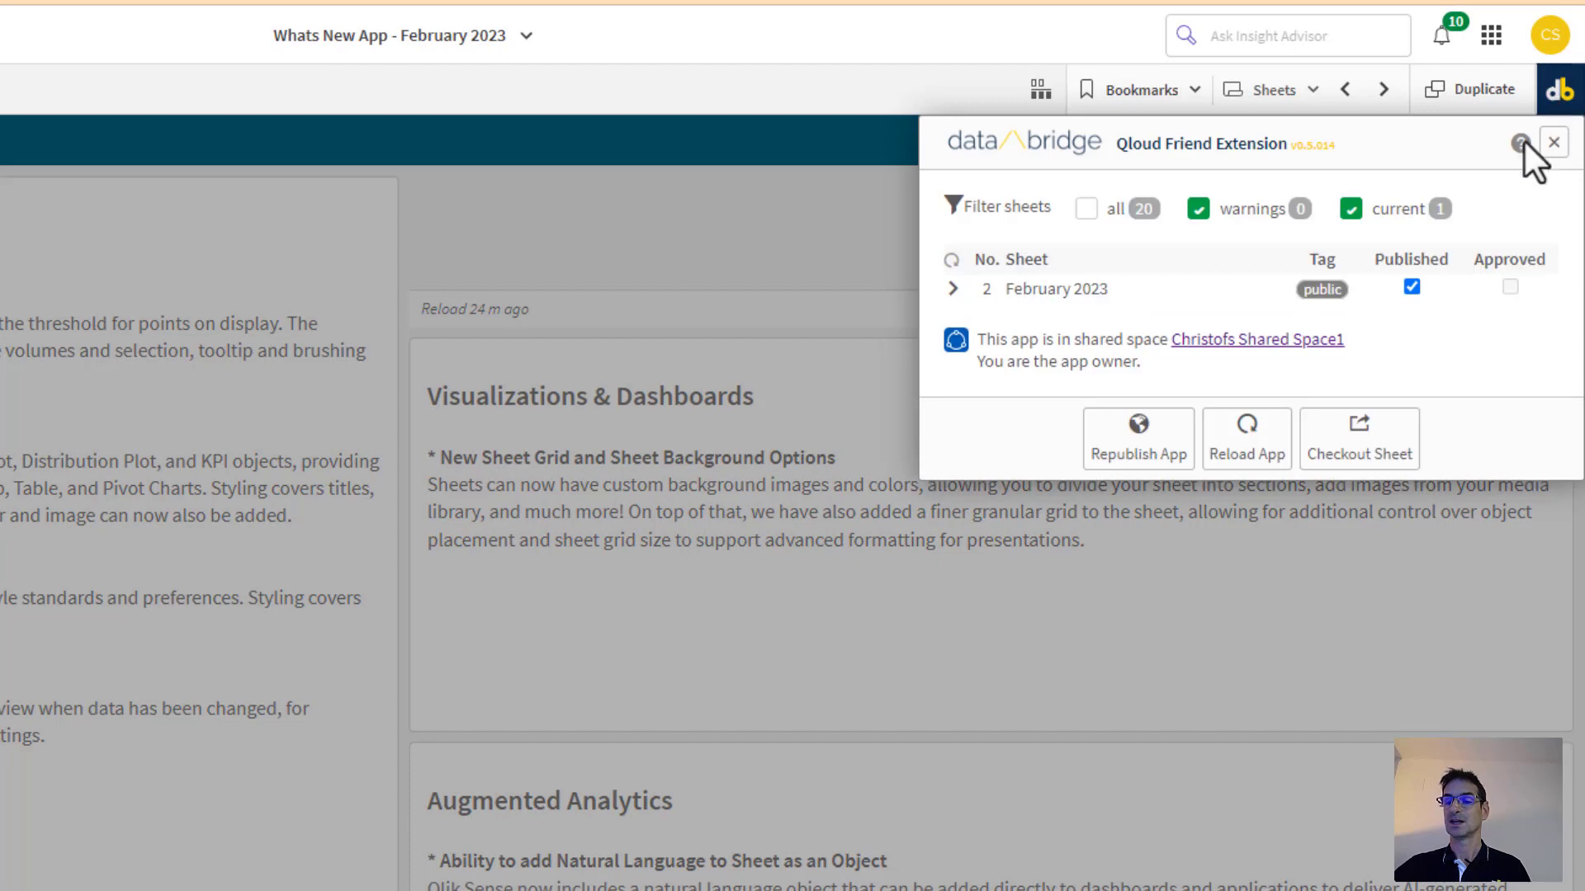
{"action": "left_click", "coordinate": [1411, 286]}
{"action": "left_click", "coordinate": [1147, 459]}
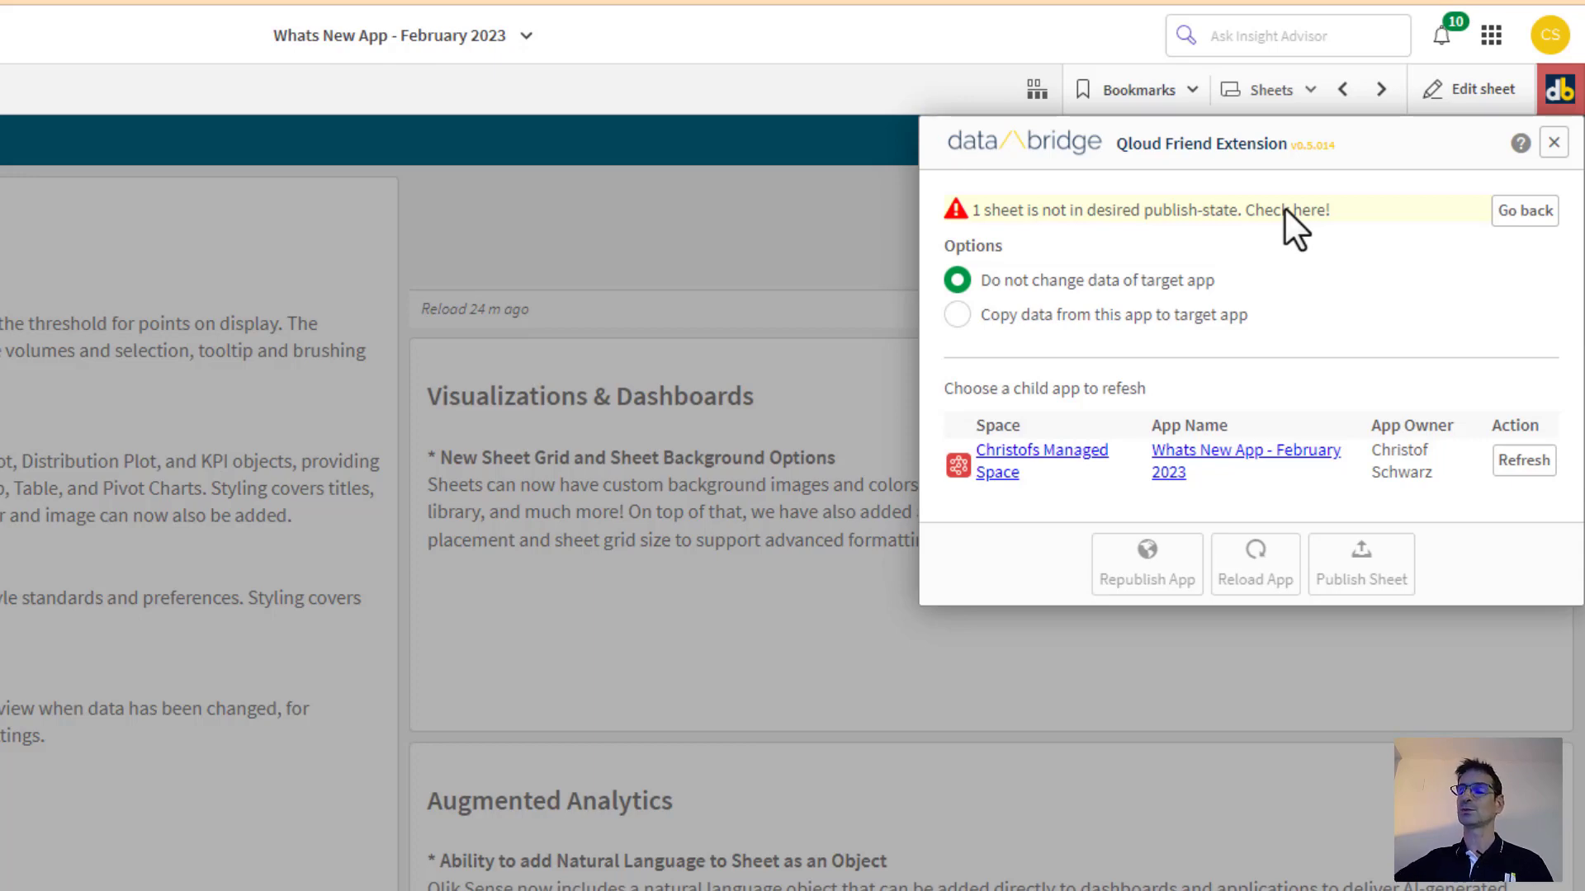
{"action": "left_click", "coordinate": [1527, 215]}
{"action": "left_click", "coordinate": [1411, 287]}
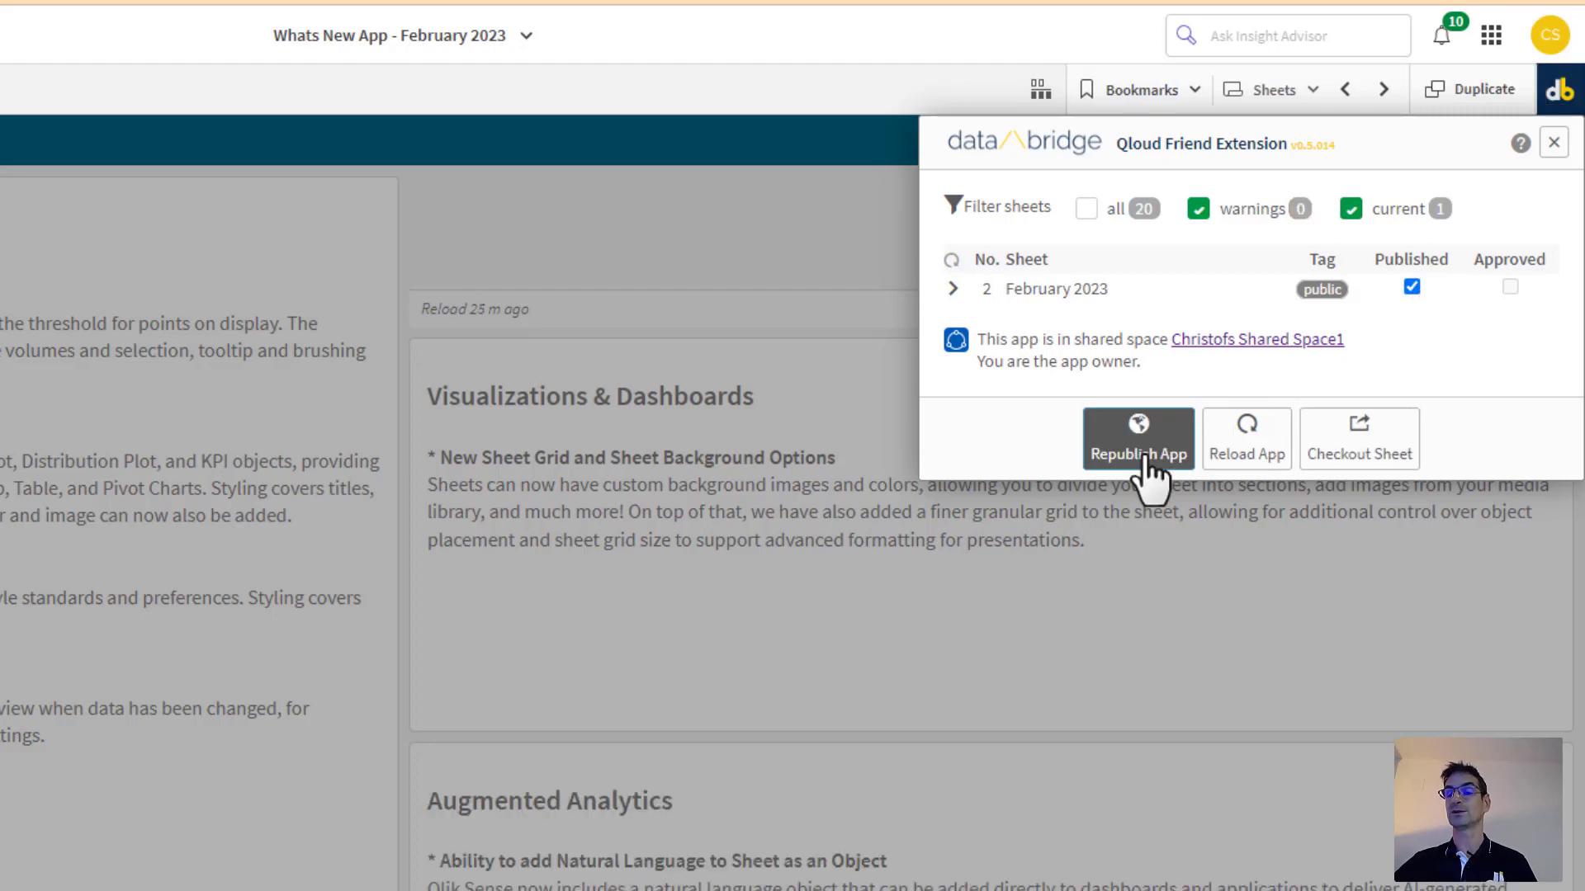
Step: Republish the app to its managed-space copy without changing the target app's data, and open the republished app
{"action": "left_click", "coordinate": [1145, 450]}
{"action": "left_click", "coordinate": [1500, 434]}
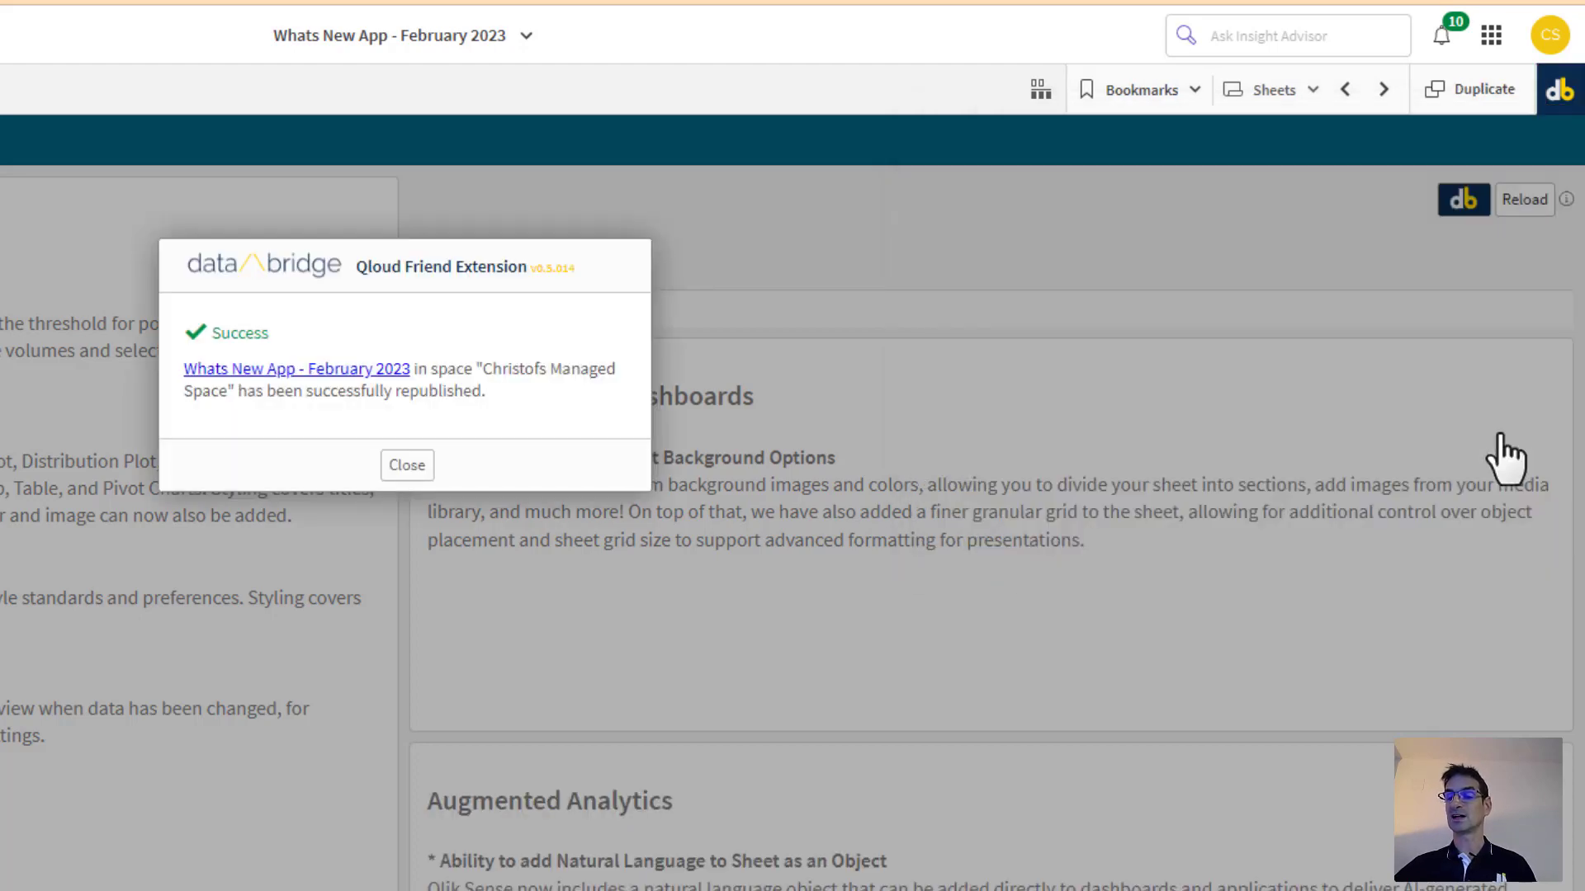
{"action": "left_click", "coordinate": [284, 388]}
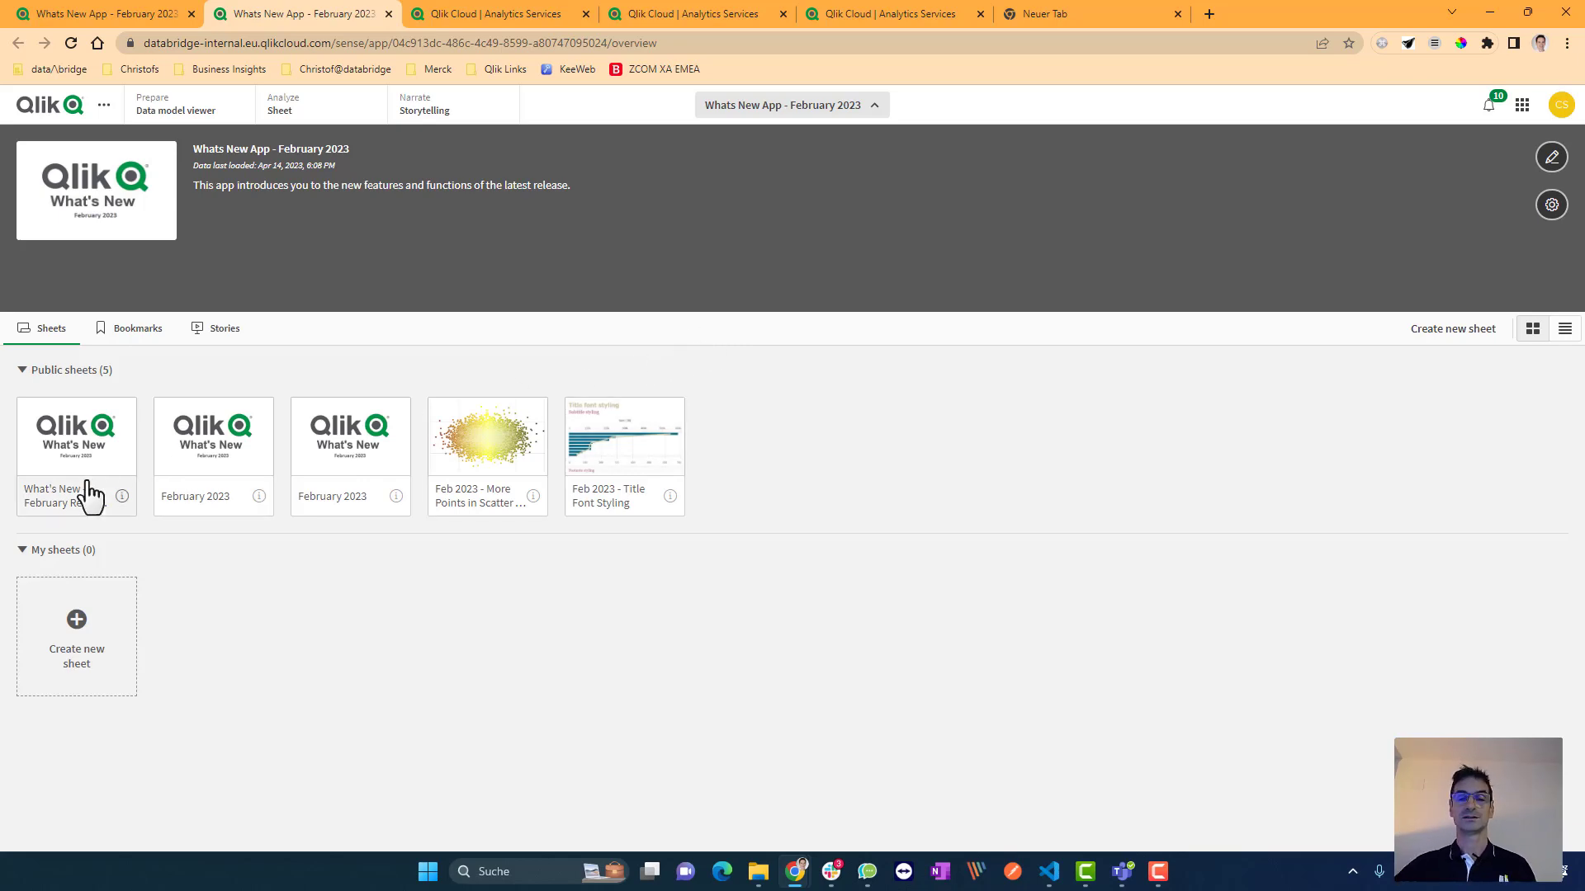
Step: Open the first February 2023 sheet in the managed-space app, trigger a background reload from it and dismiss the confirmation
{"action": "left_click", "coordinate": [202, 469]}
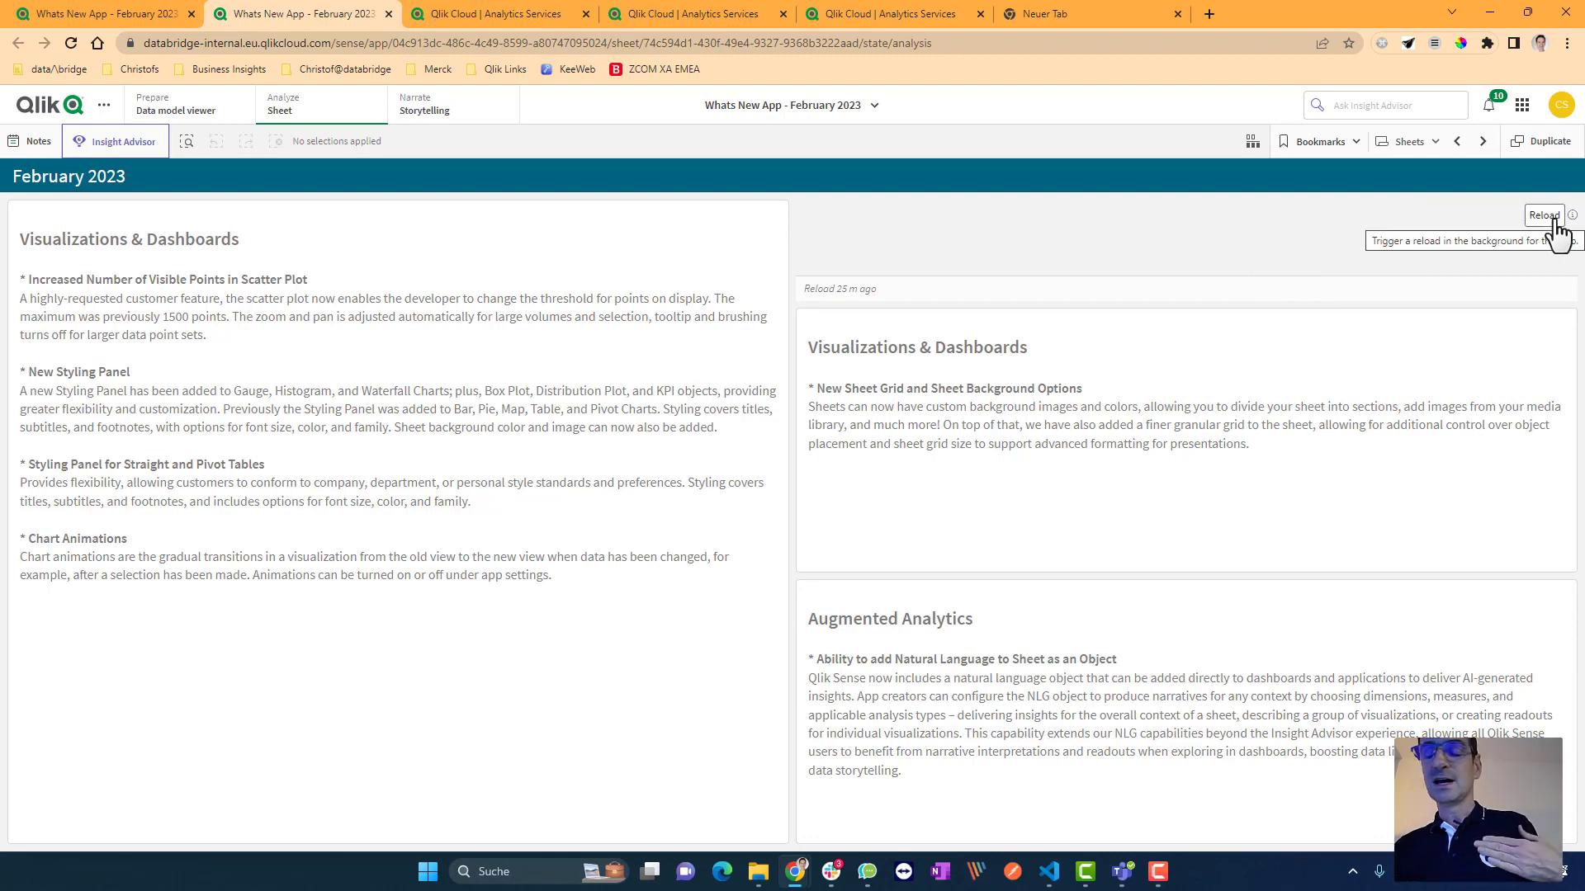
{"action": "left_click", "coordinate": [1556, 221]}
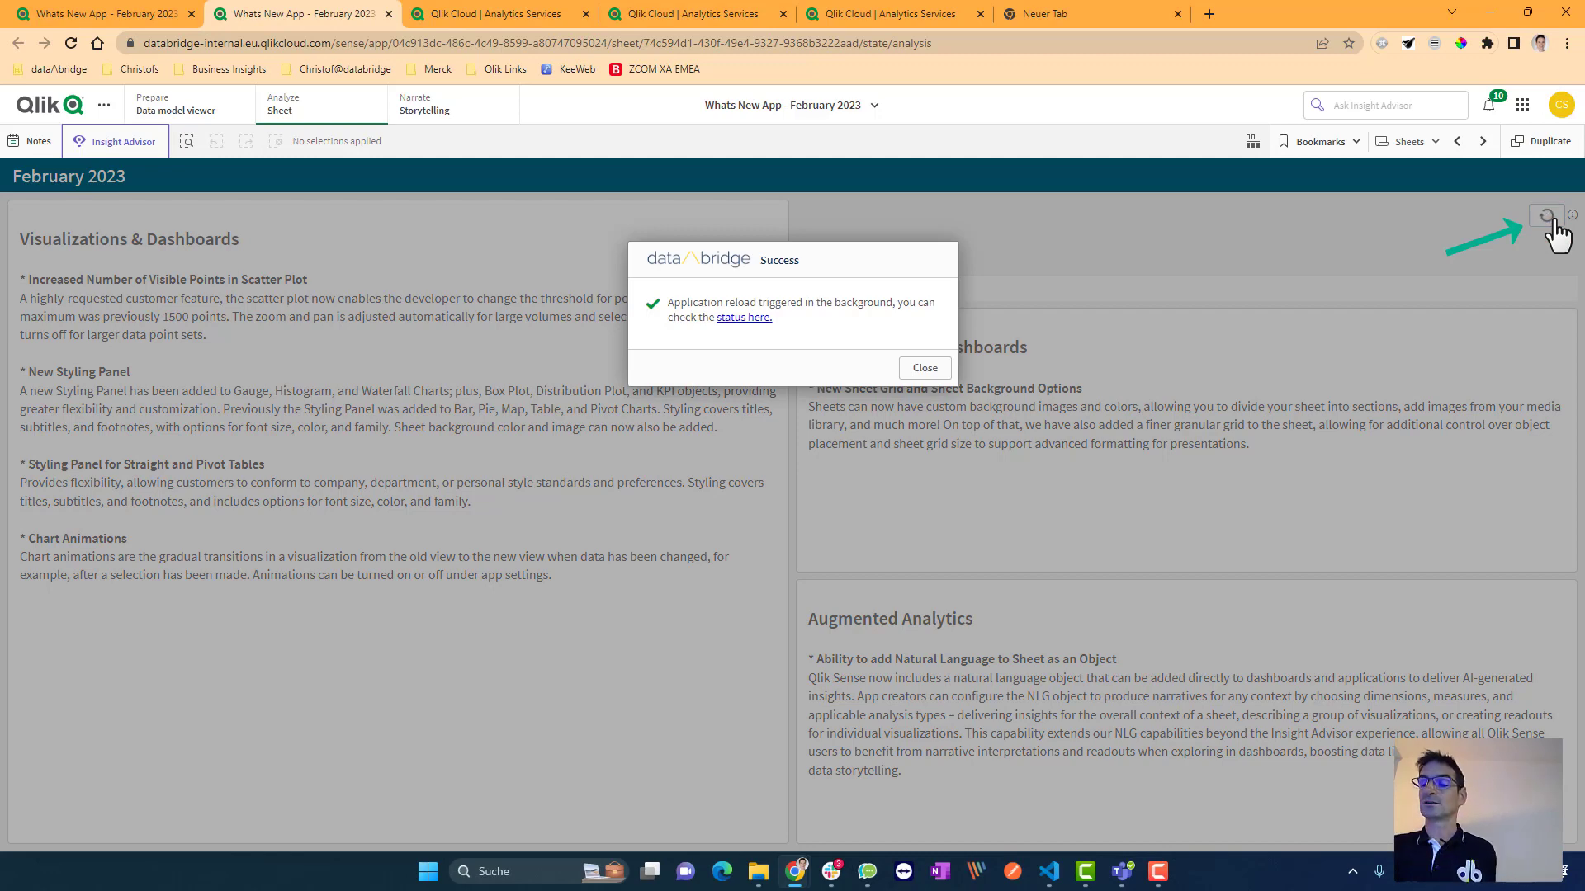
{"action": "left_click", "coordinate": [928, 368]}
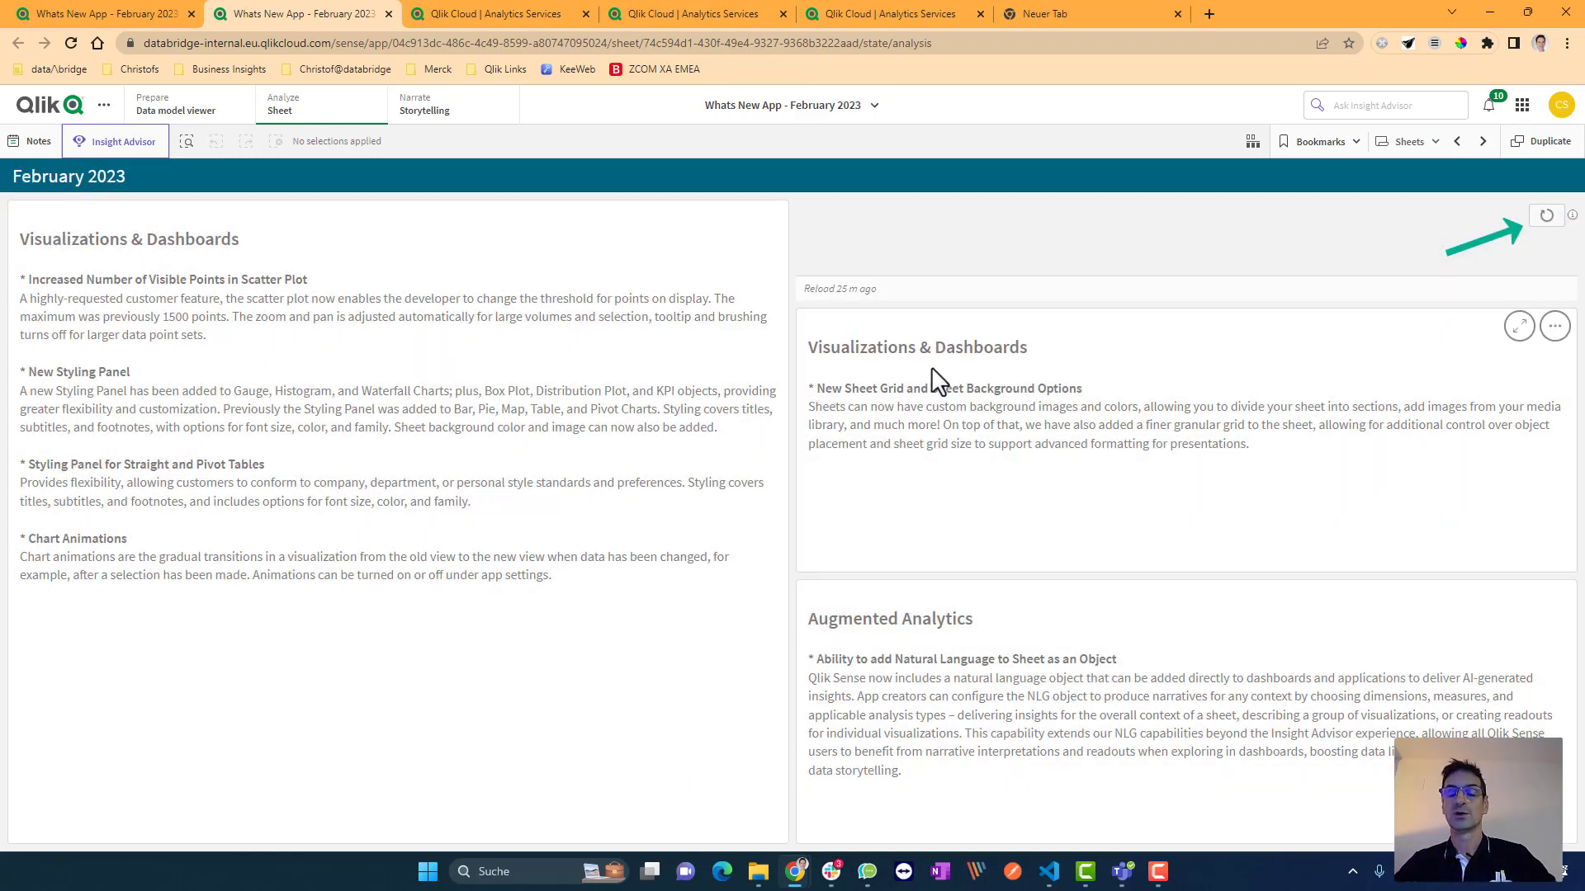